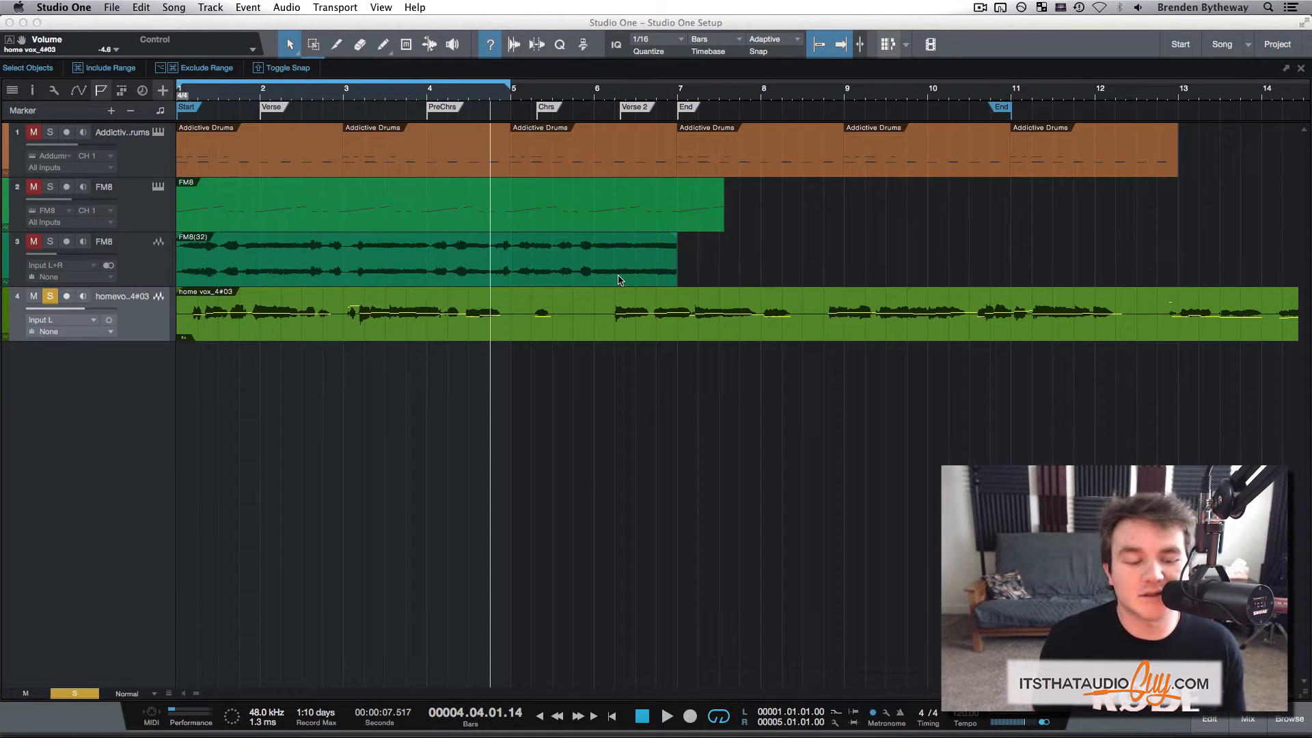
# Open the home vox_4#03 vocal event in Melodyne and enlarge the editor area
pyautogui.click(305, 331)
pyautogui.rightClick(304, 332)
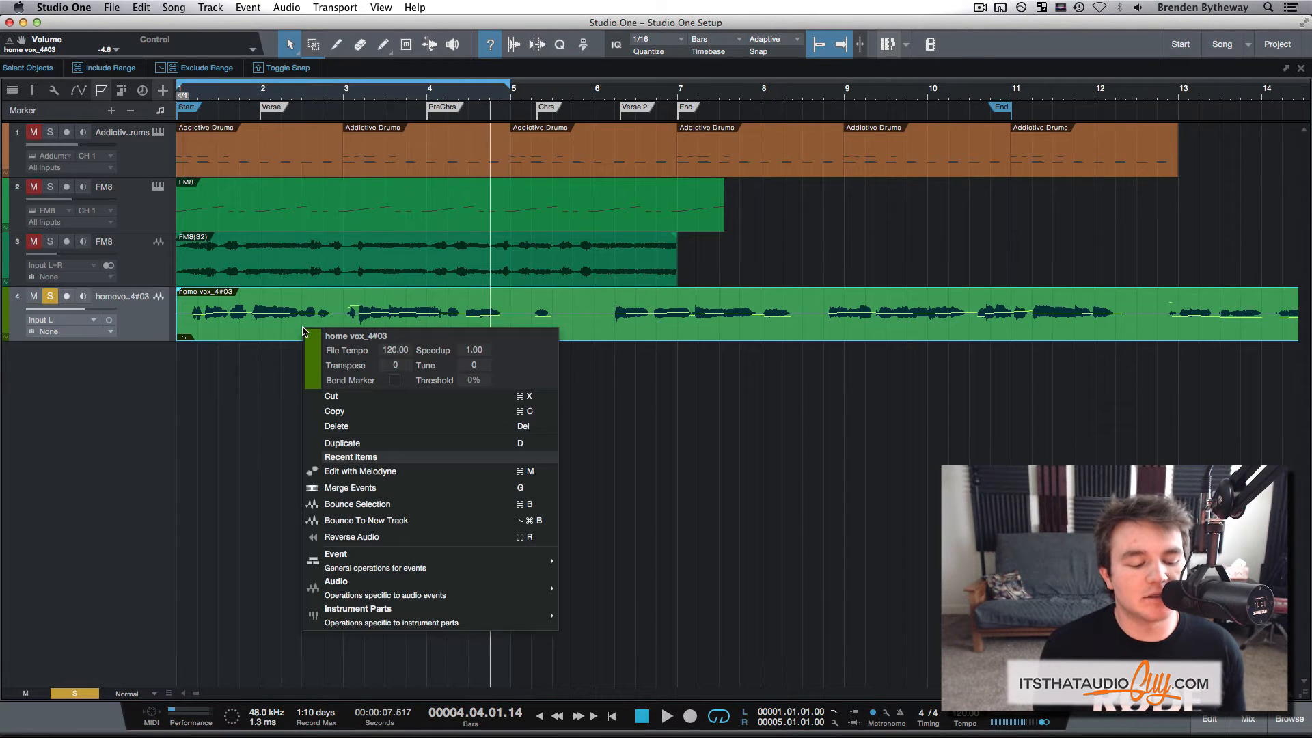
pyautogui.click(284, 352)
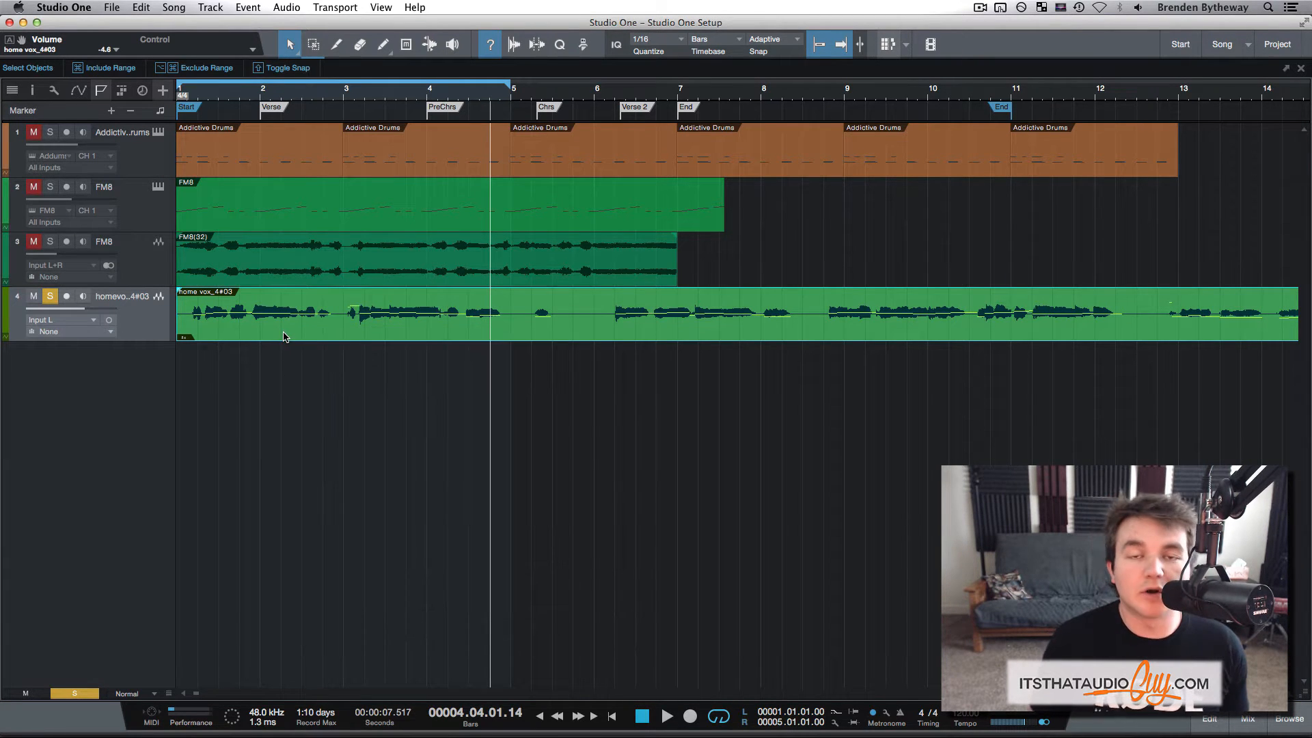
pyautogui.press('super+m')
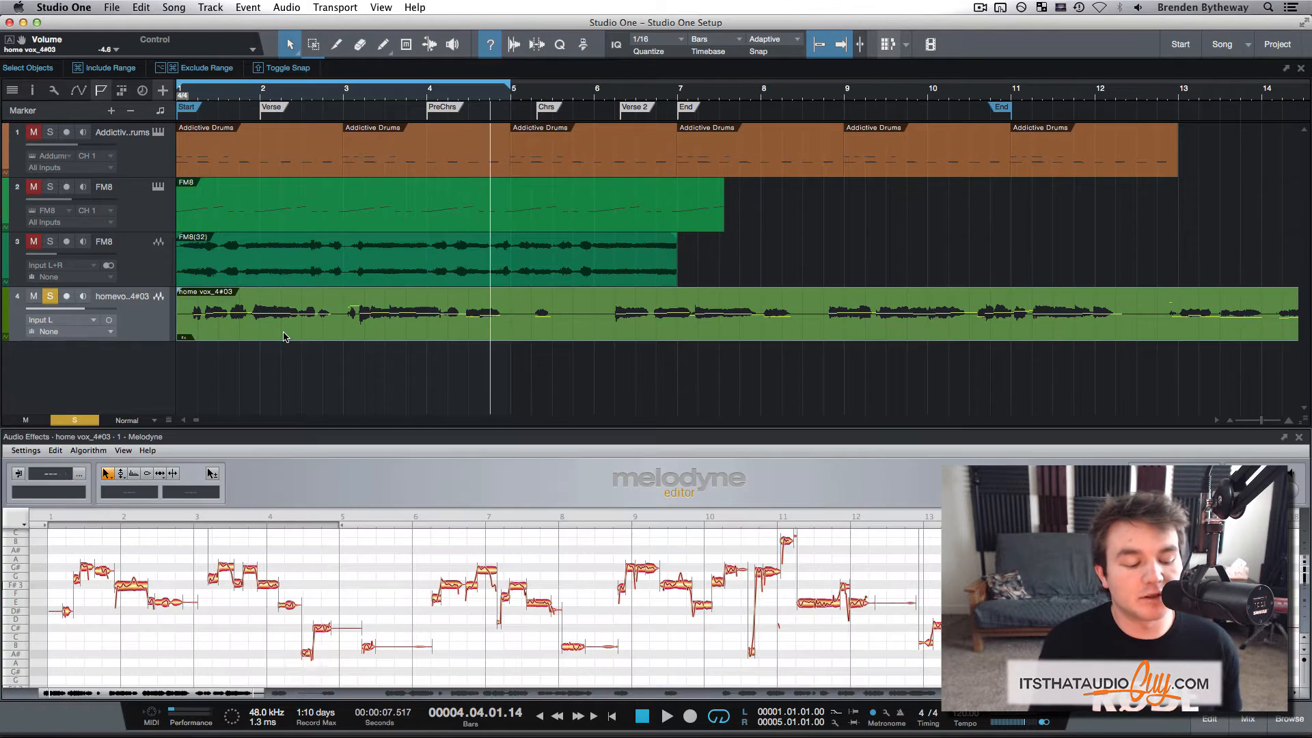
pyautogui.moveTo(514, 430); pyautogui.dragTo(515, 215)
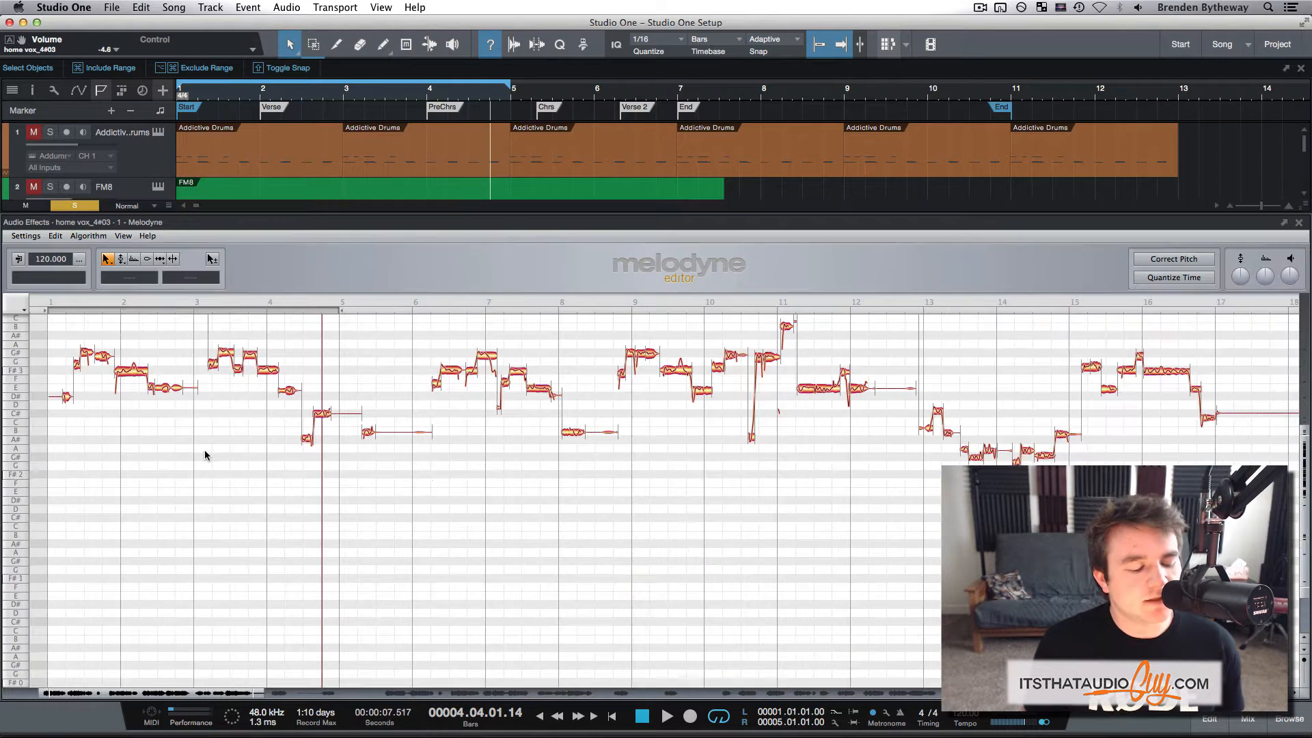
# Try moving the G# 3 note just before bar 2 to a higher pitch
pyautogui.scroll(8, 205, 454)
pyautogui.hscroll(-2, 205, 454)
pyautogui.scroll(-8, 205, 454)
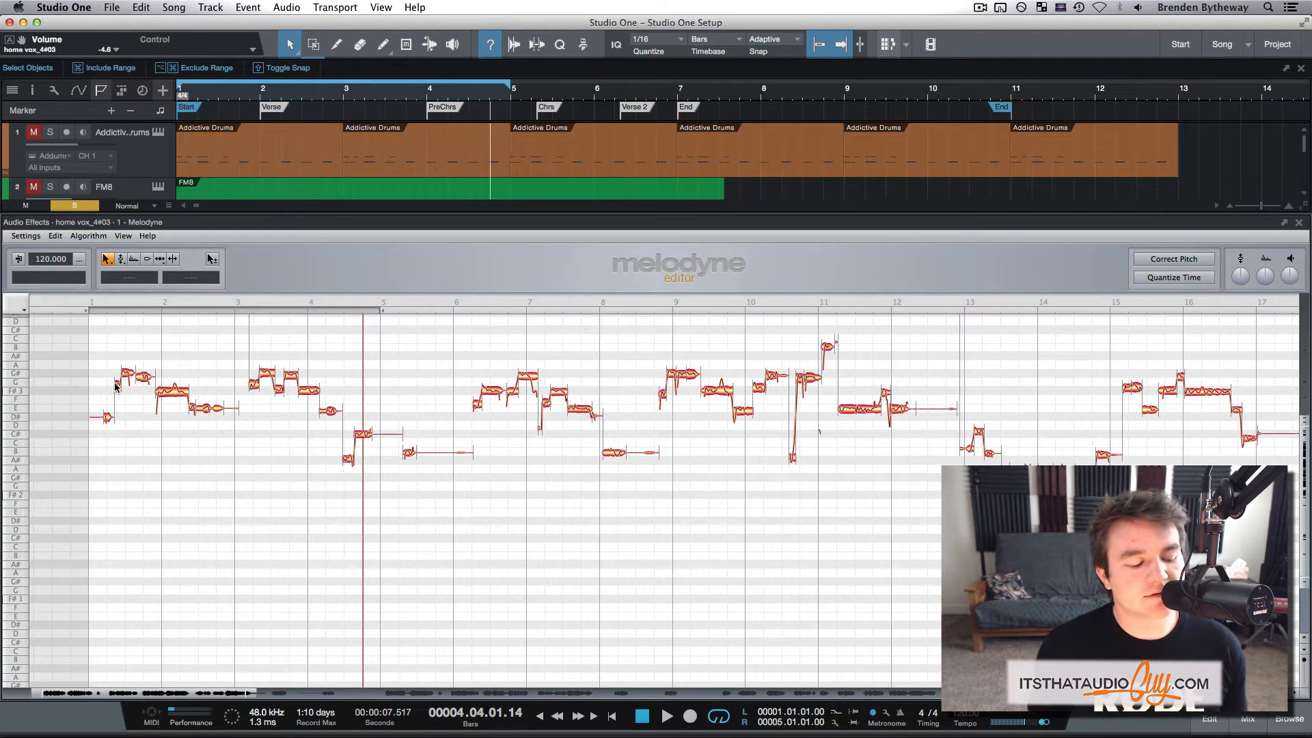
pyautogui.click(141, 380)
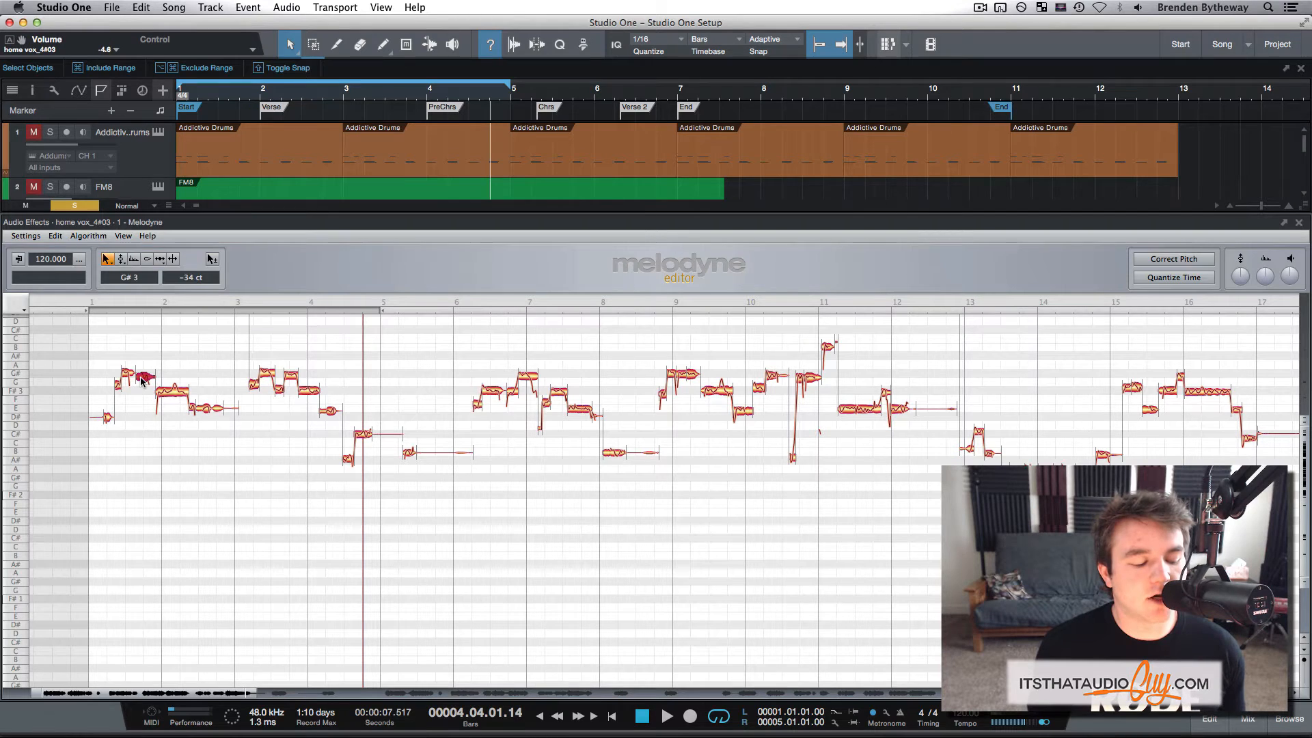
pyautogui.moveTo(141, 380); pyautogui.dragTo(152, 334)
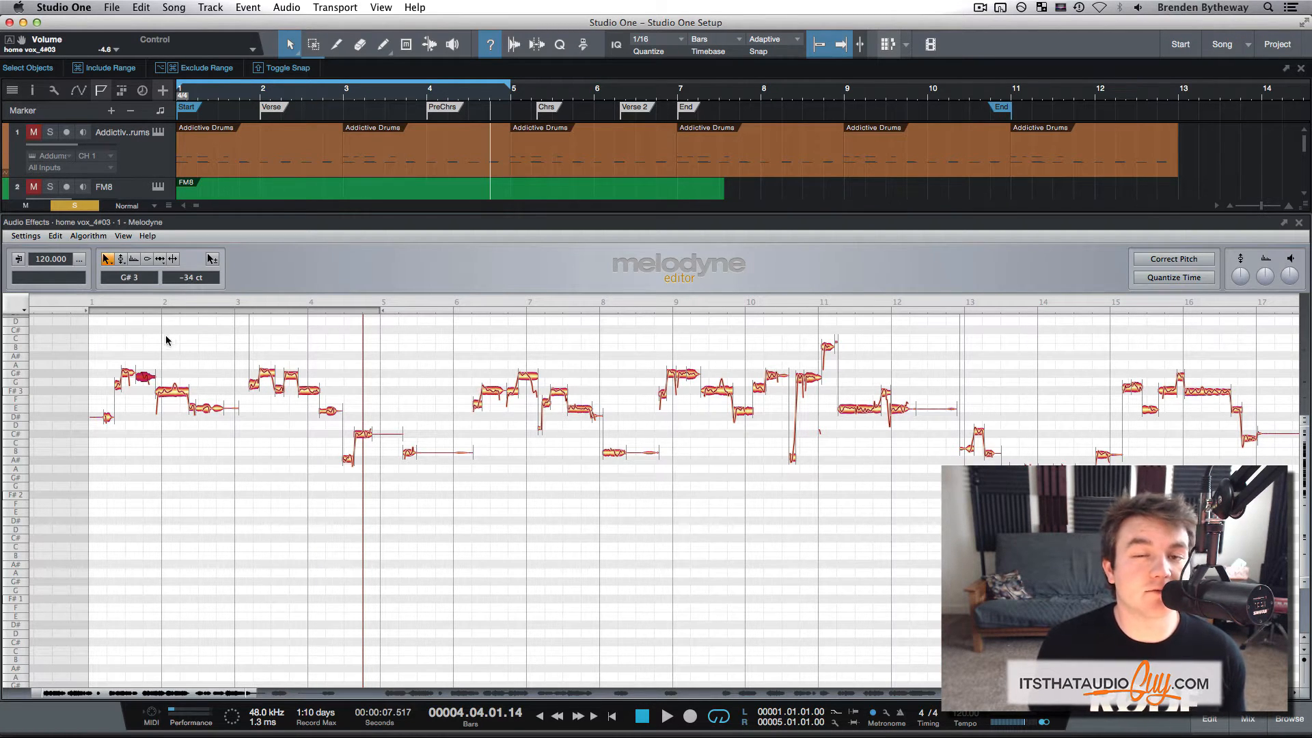
# Try correcting the pitch of all notes with the pitch center at 100 %, and discard the correction
pyautogui.press('super+a')
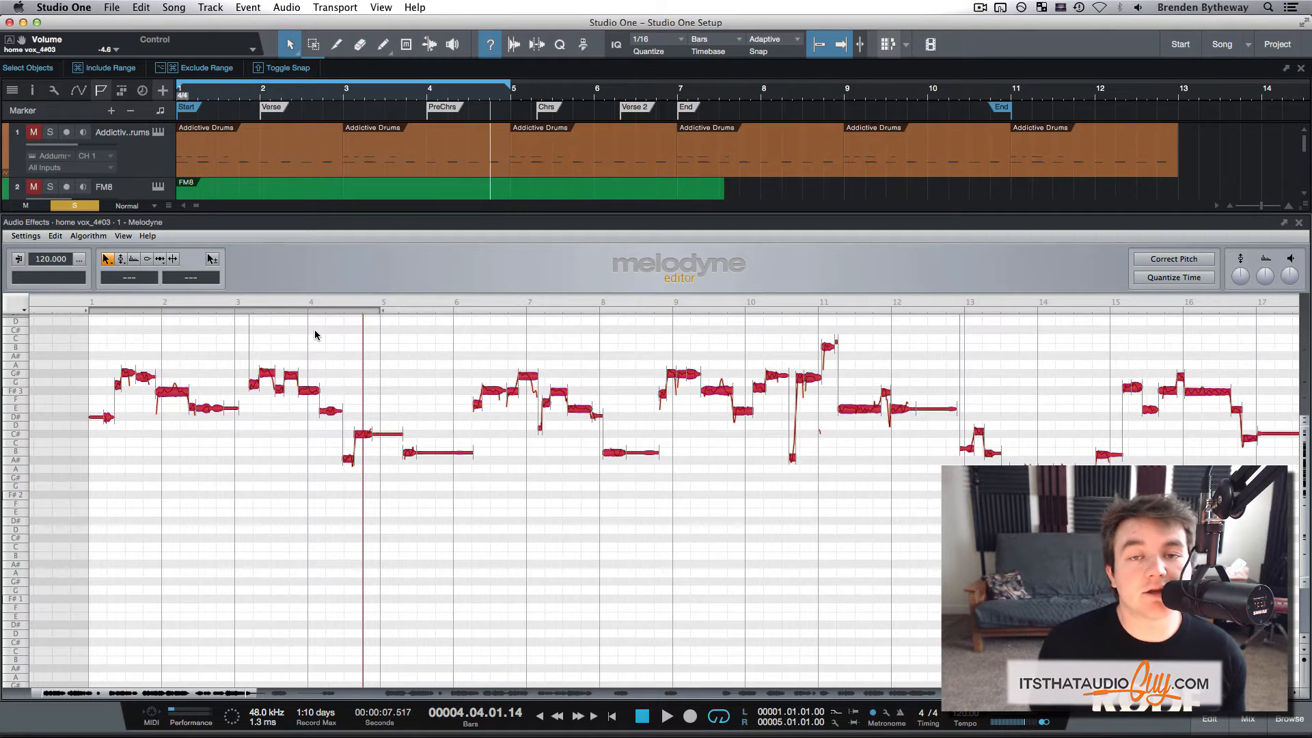
pyautogui.click(1191, 264)
pyautogui.moveTo(781, 296); pyautogui.dragTo(835, 296)
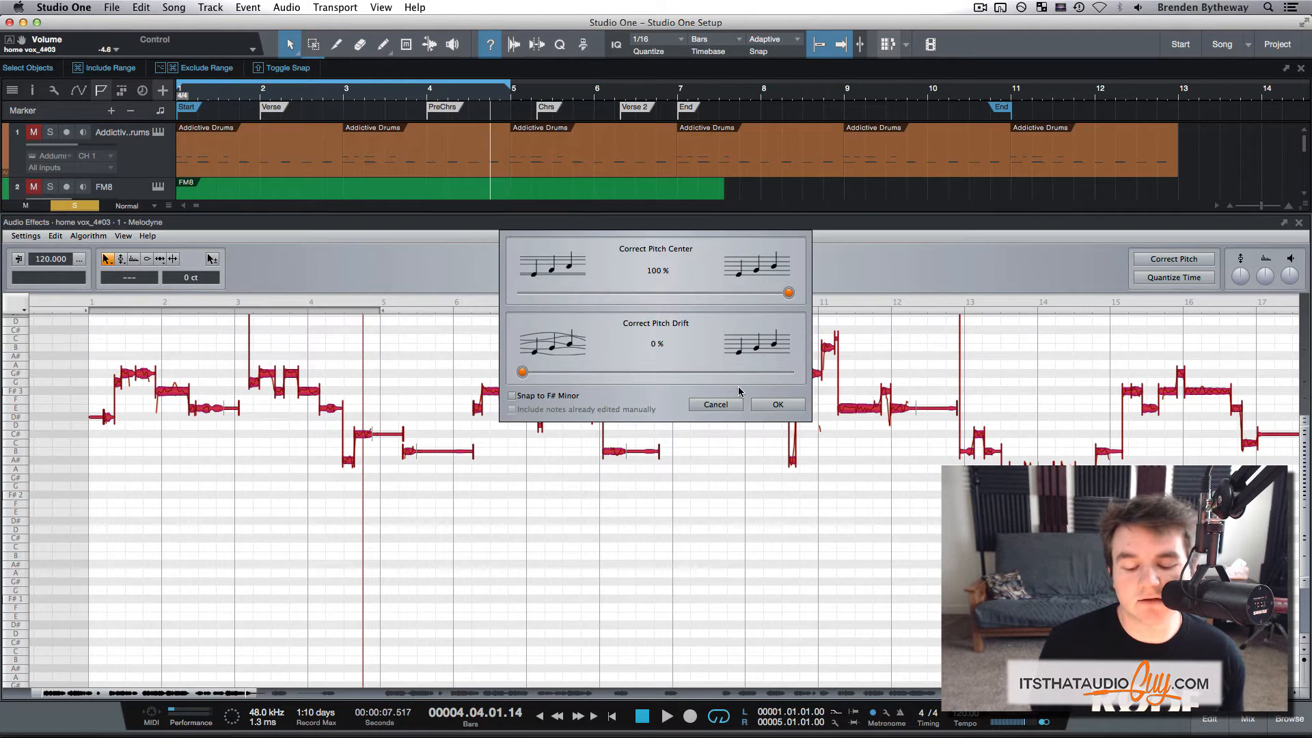
pyautogui.click(728, 404)
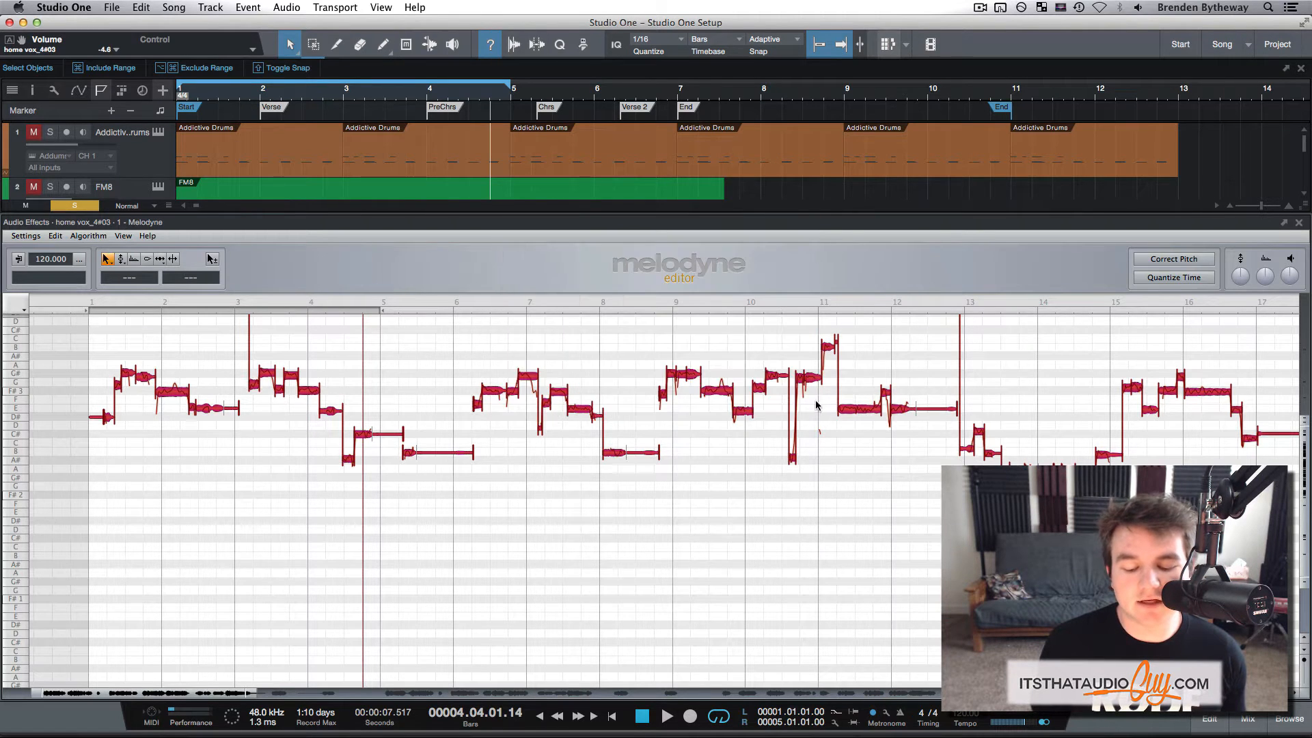
pyautogui.click(885, 345)
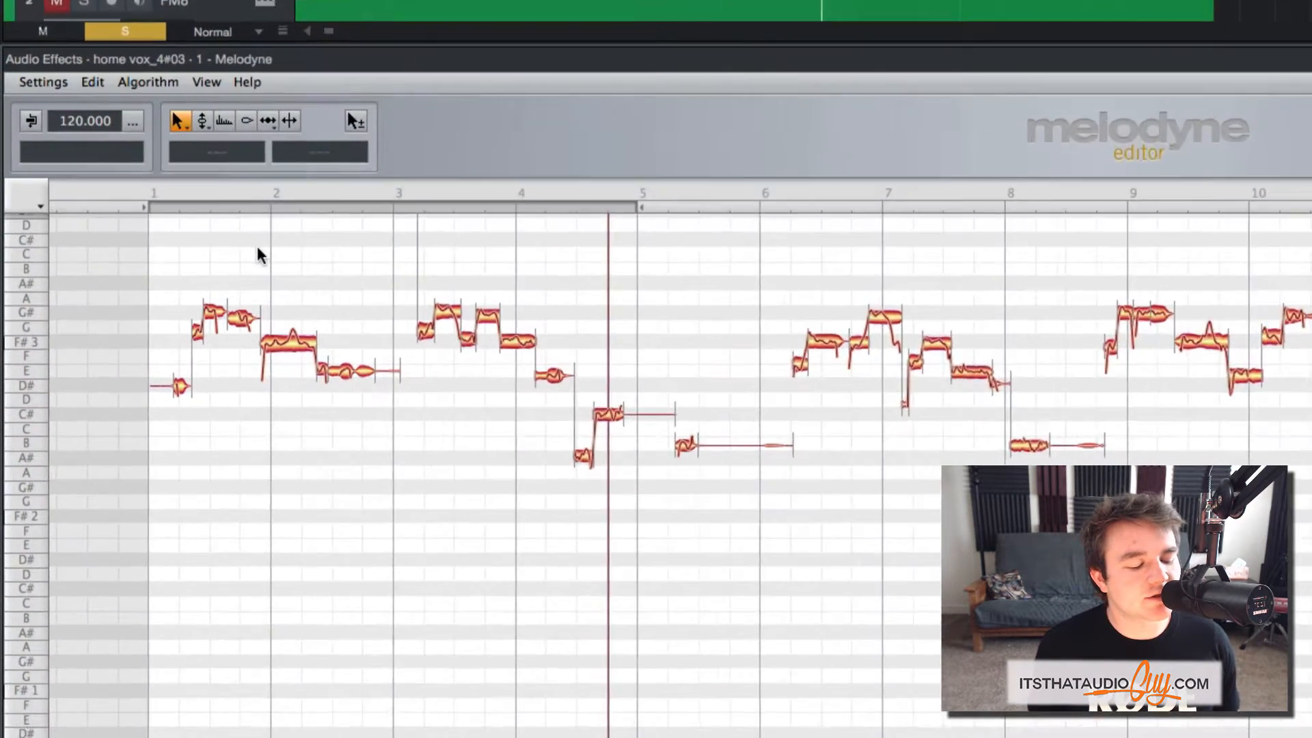
pyautogui.rightClick(152, 339)
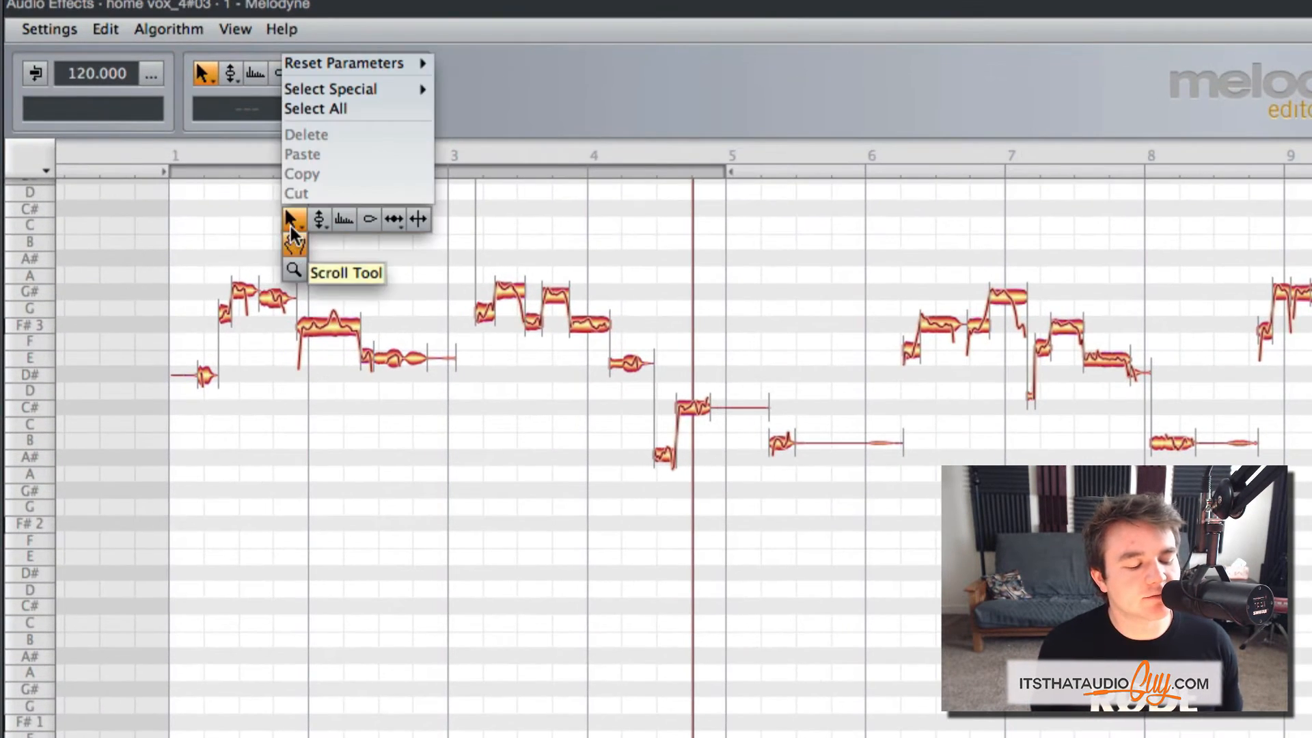
pyautogui.rightClick(256, 204)
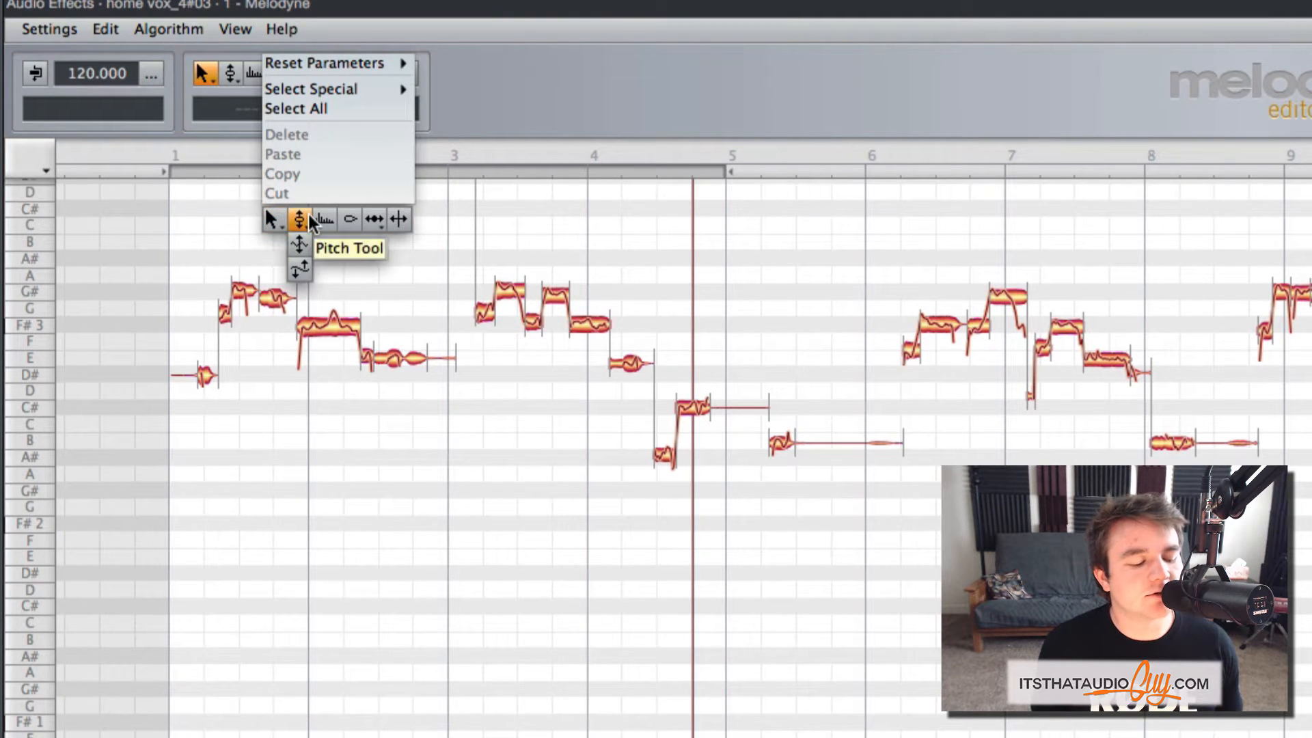
pyautogui.click(171, 213)
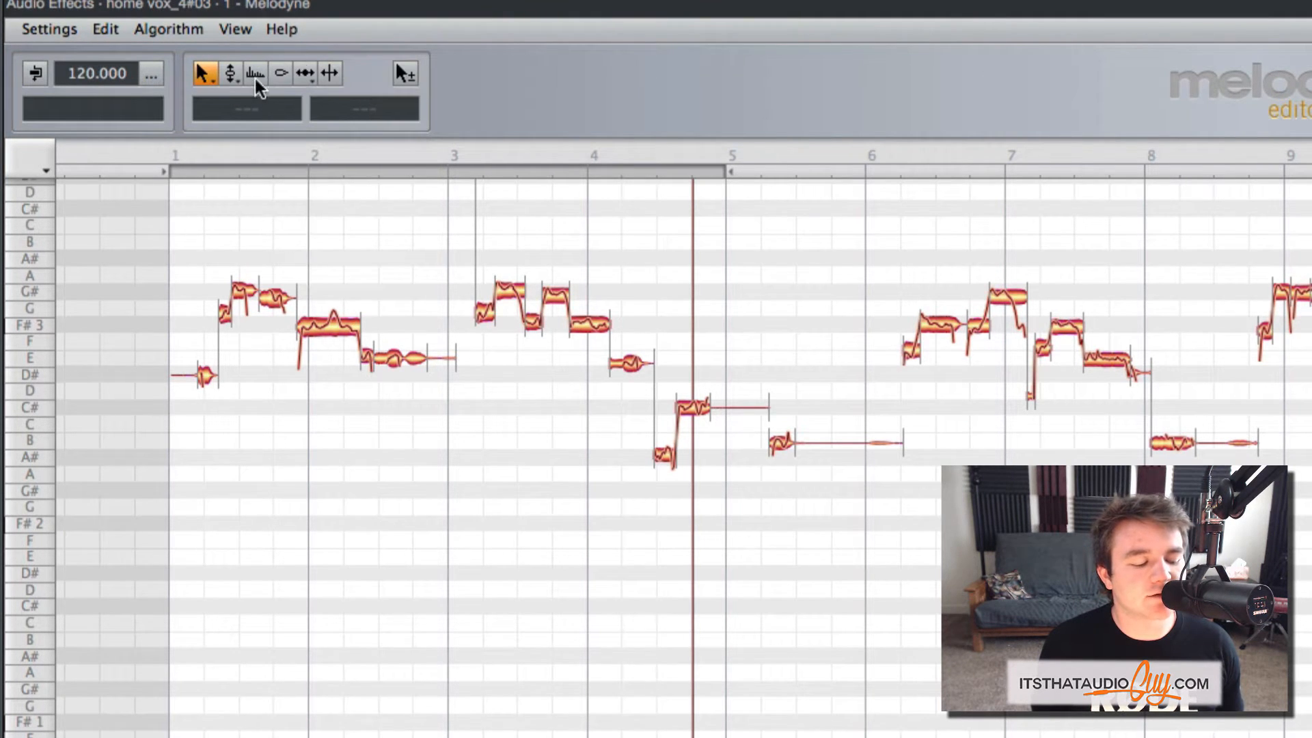
# Zoom in on the vocal notes between bars 1 and 3 and return to the Main Tool
pyautogui.rightClick(276, 213)
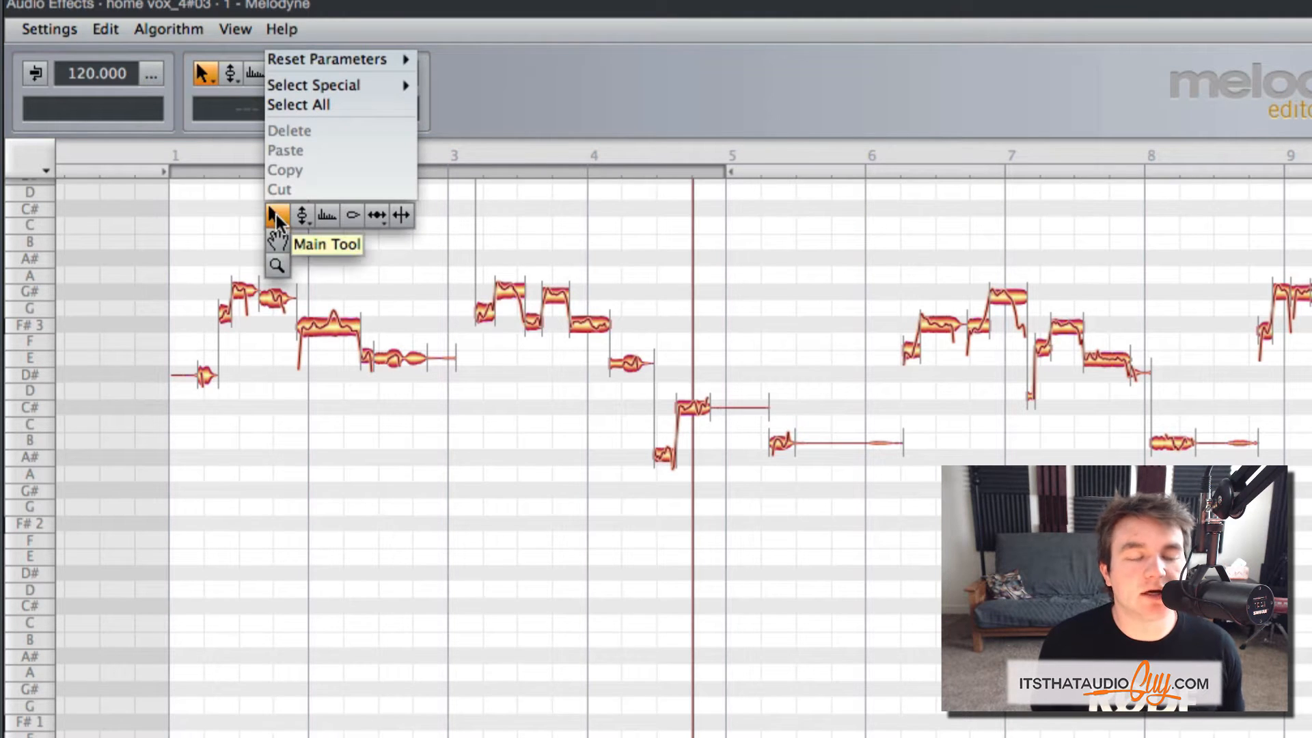
pyautogui.click(278, 267)
pyautogui.moveTo(325, 303); pyautogui.dragTo(540, 255)
pyautogui.rightClick(539, 255)
pyautogui.click(541, 208)
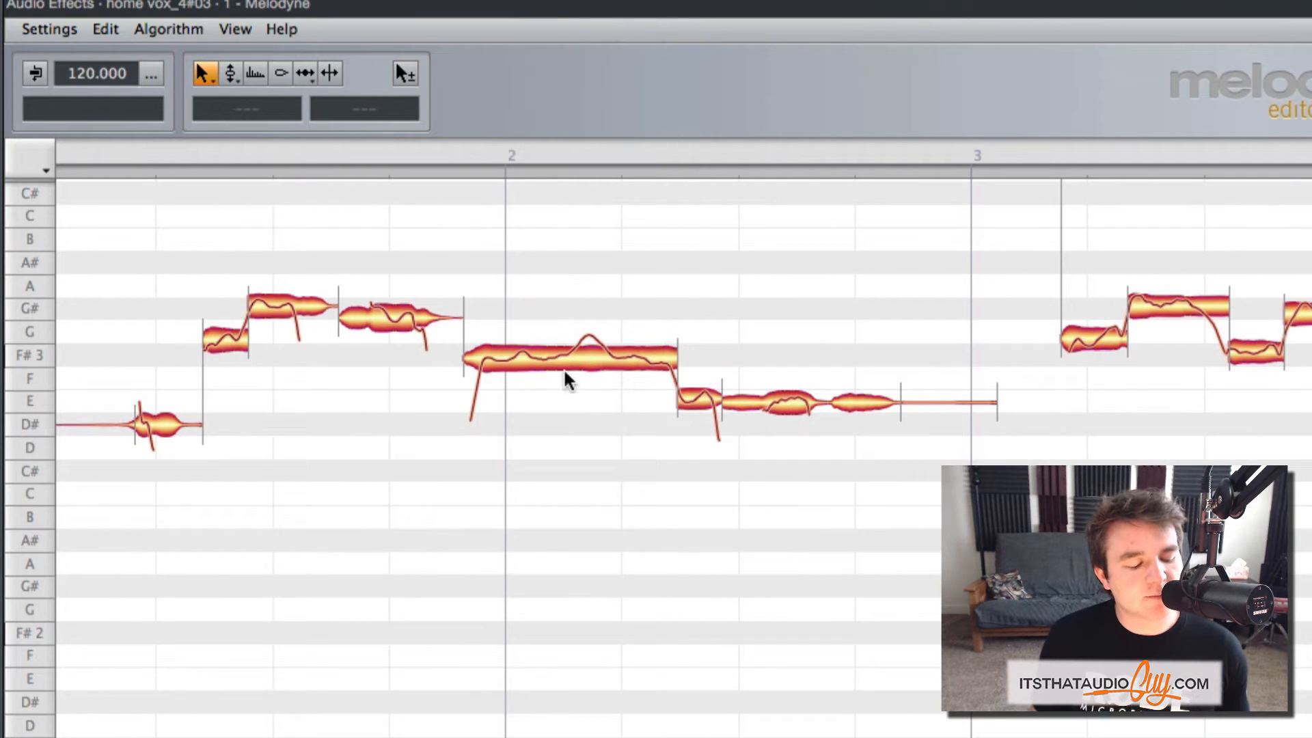
pyautogui.rightClick(579, 258)
pyautogui.click(574, 258)
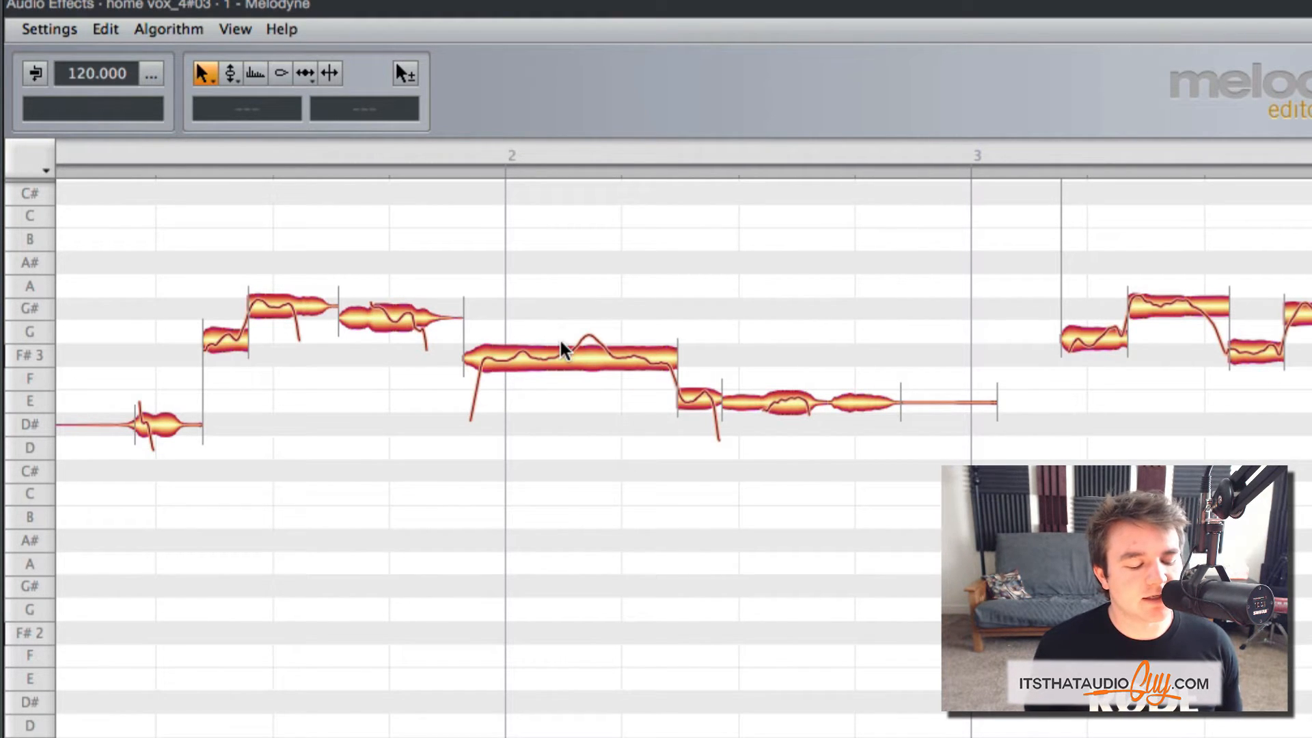
# Raise the long note at bar 2 to the exact pitch center of F# 3
pyautogui.moveTo(561, 343); pyautogui.dragTo(589, 344)
pyautogui.doubleClick(589, 344)
pyautogui.doubleClick(589, 343)
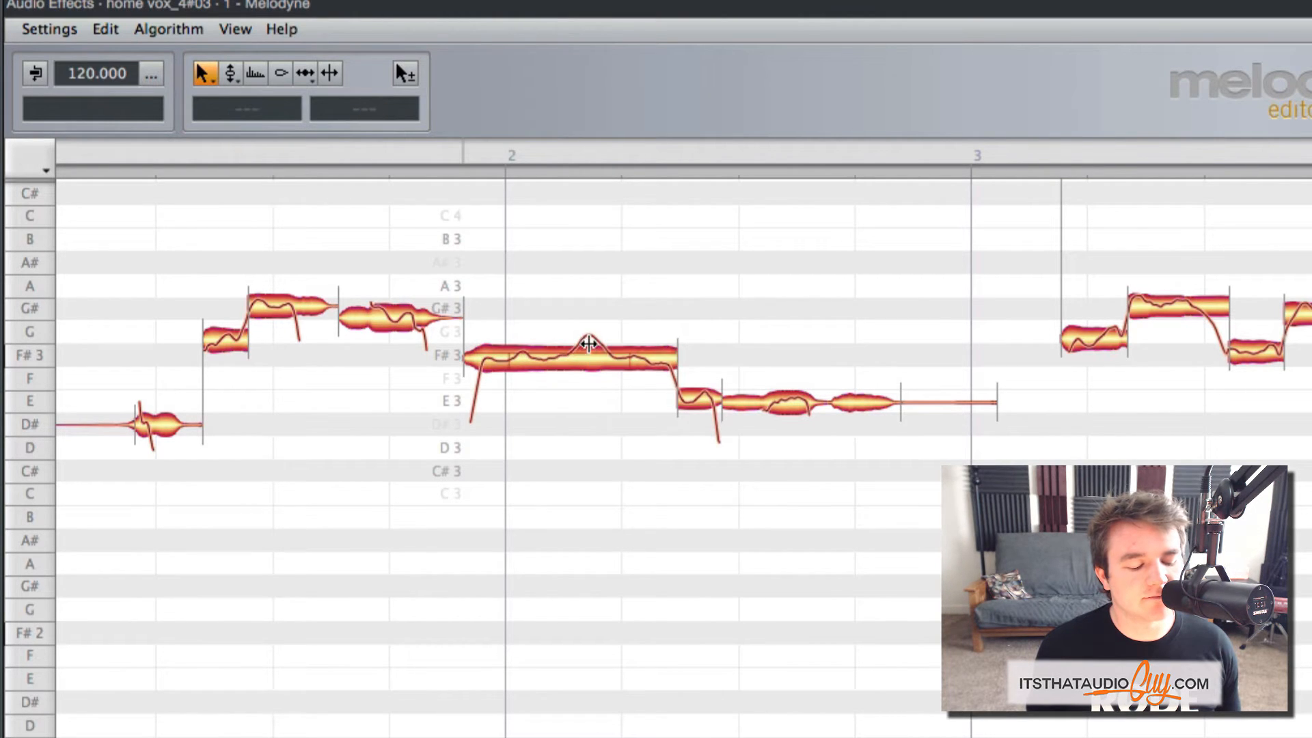
pyautogui.click(563, 359)
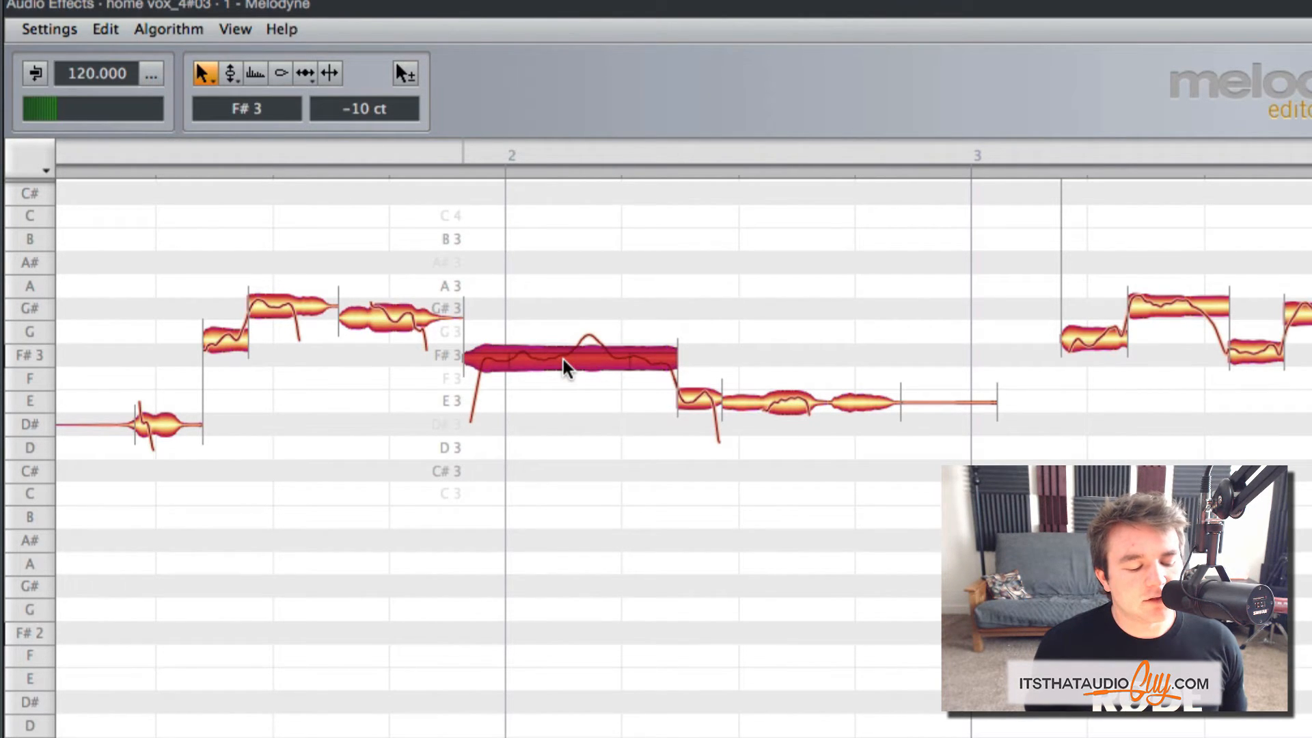
pyautogui.moveTo(563, 358); pyautogui.dragTo(595, 351)
# With the Pitch Tool, adjust the pitch transition from the G# 3 note into the long F# 3 note at bar 2
pyautogui.rightClick(530, 301)
pyautogui.click(547, 301)
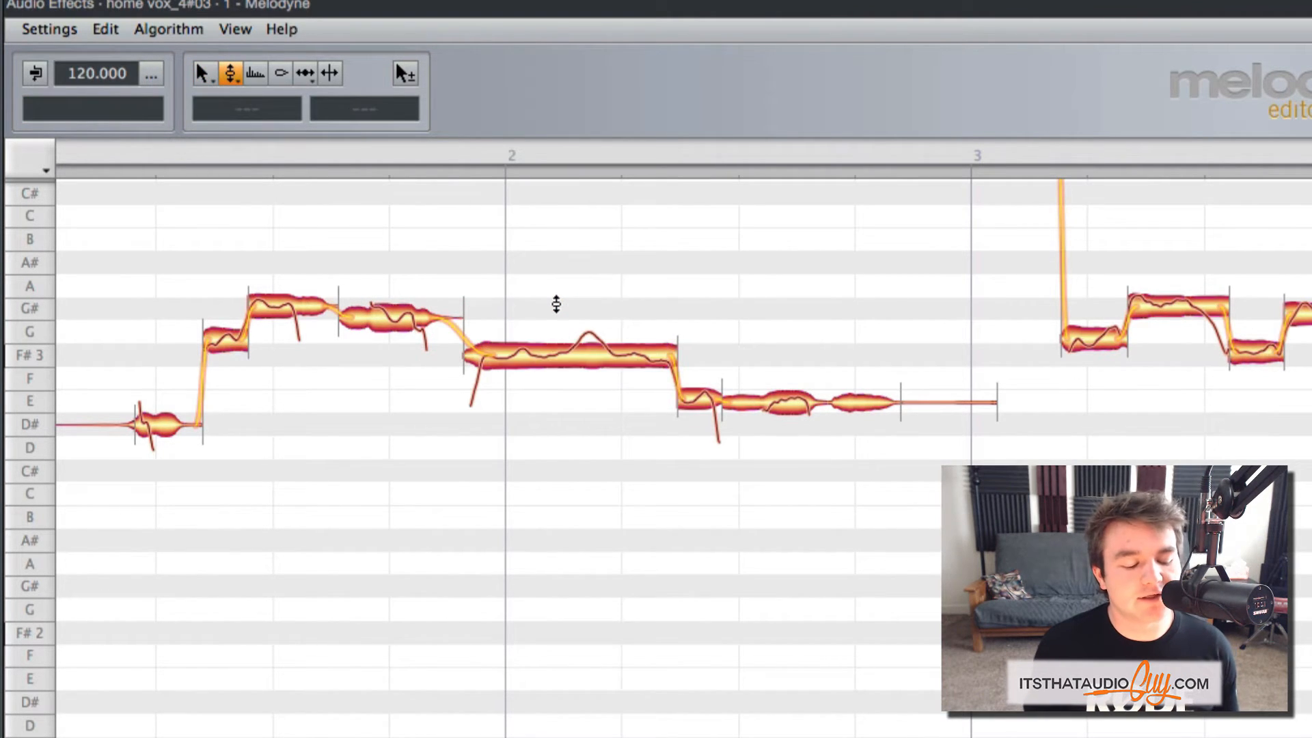
pyautogui.moveTo(552, 354); pyautogui.dragTo(551, 355)
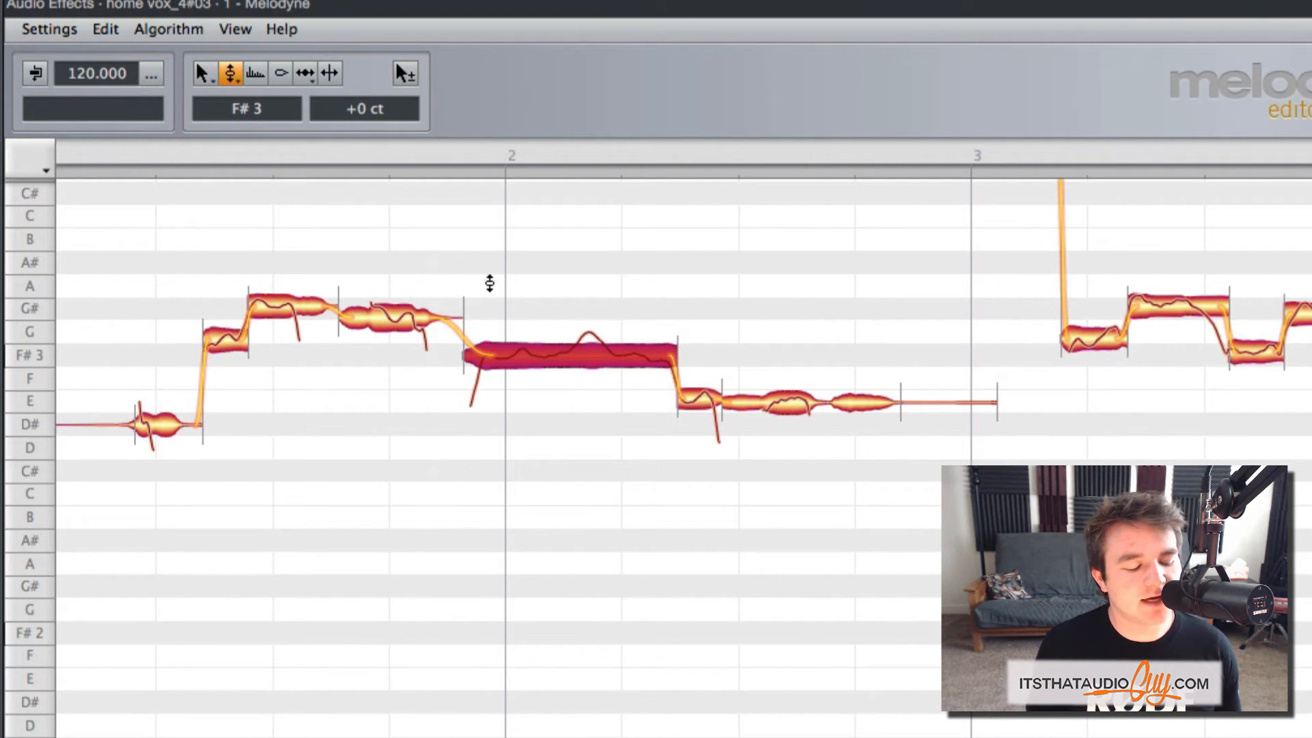
pyautogui.click(492, 283)
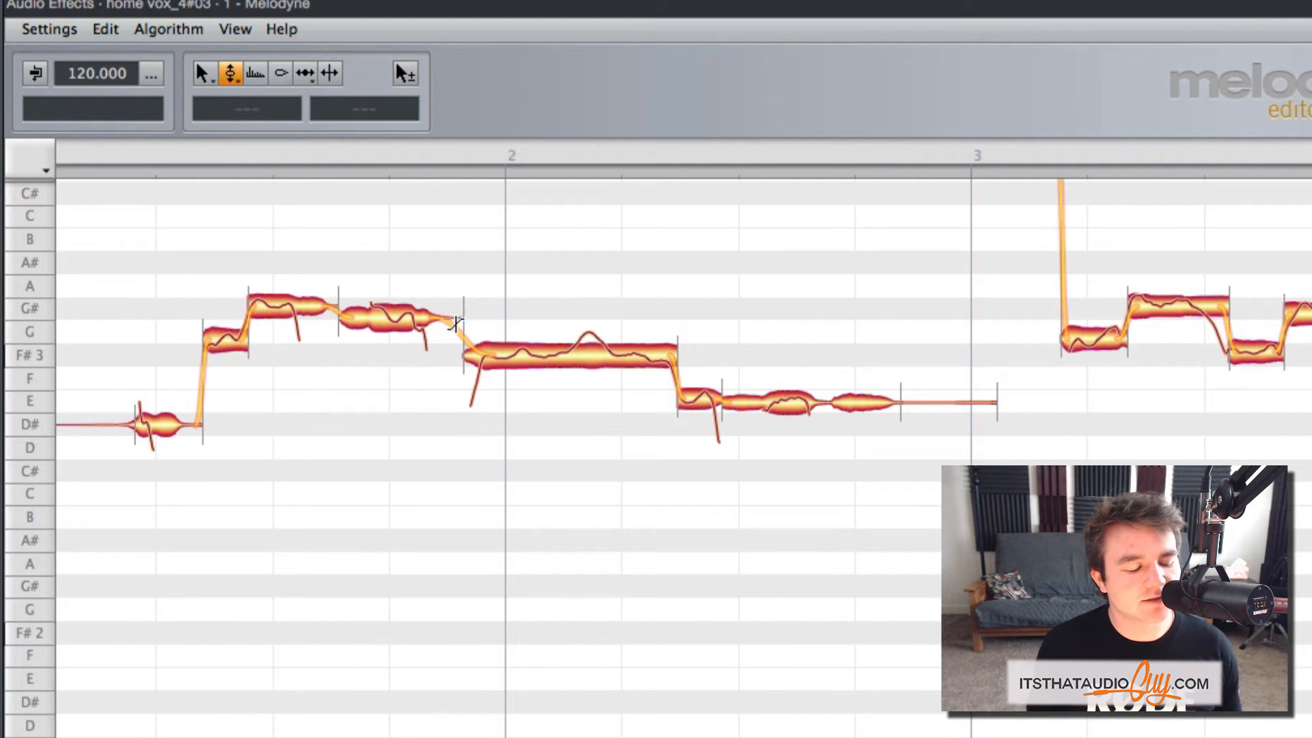
pyautogui.click(452, 317)
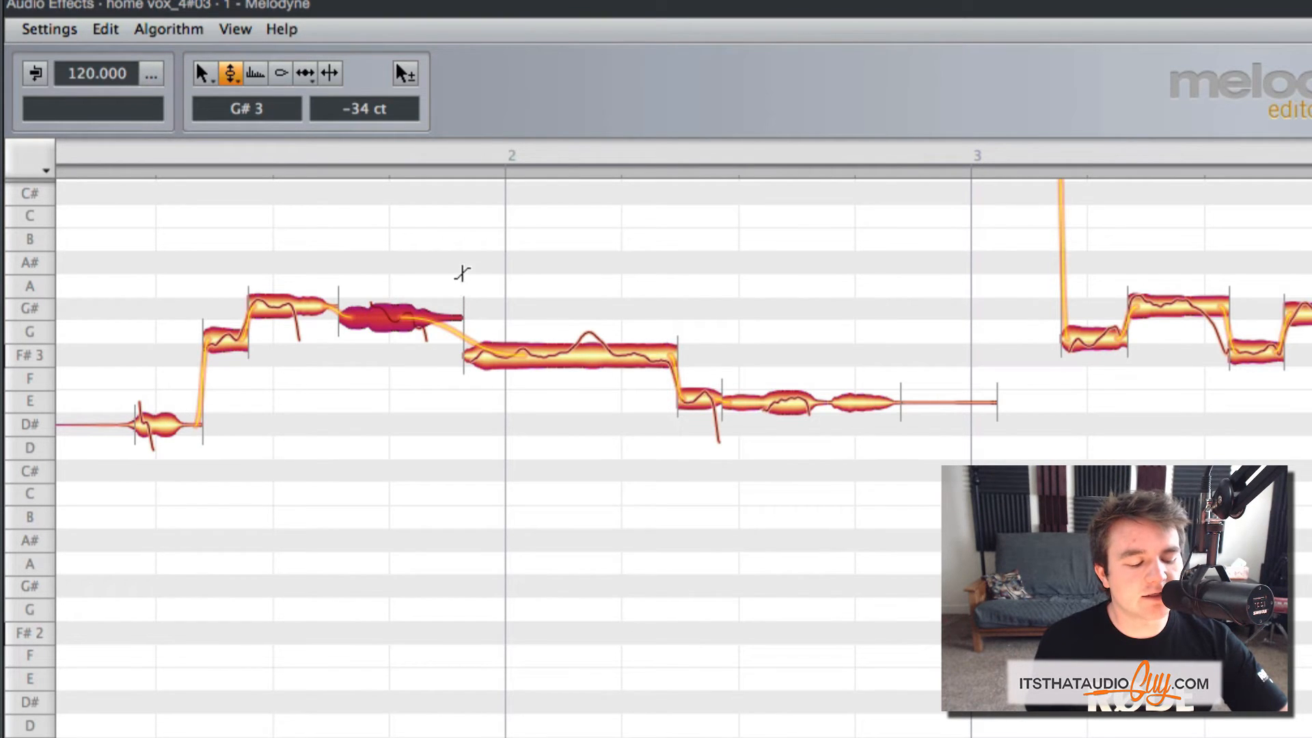
pyautogui.click(460, 318)
pyautogui.moveTo(459, 318); pyautogui.dragTo(460, 282)
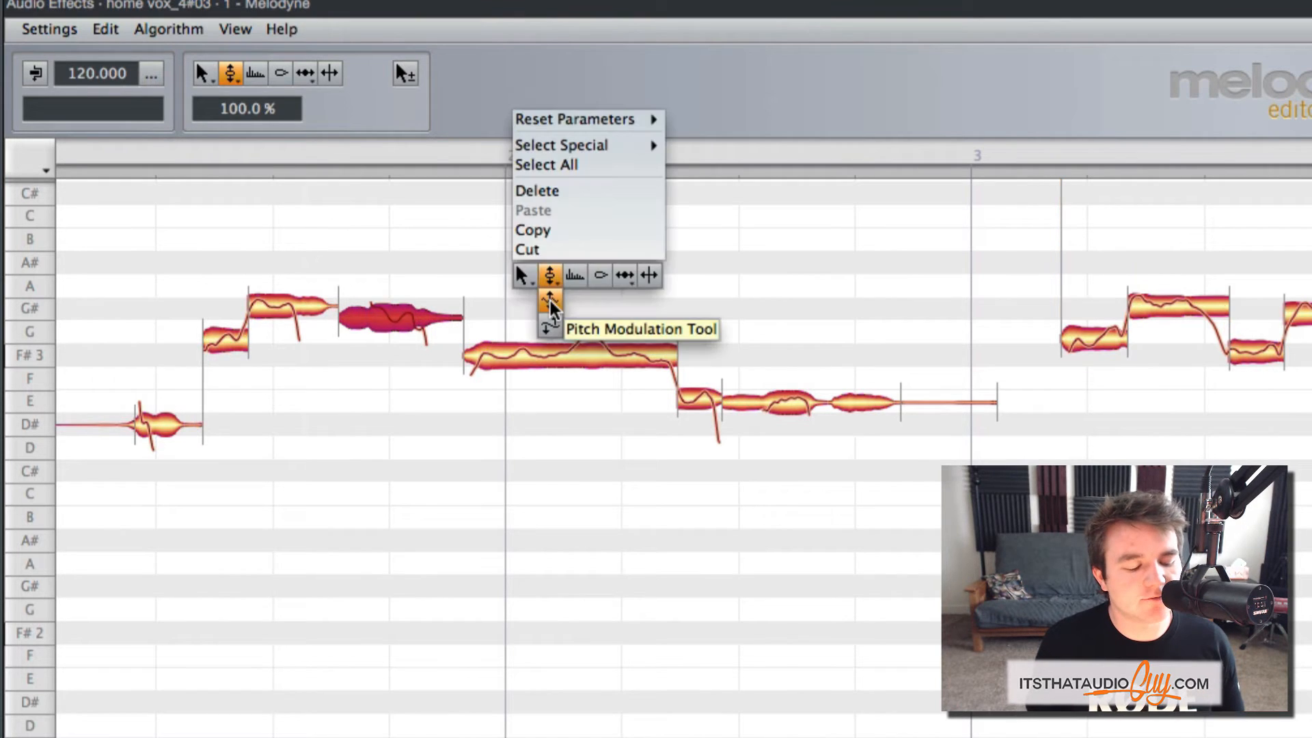
# Reduce the pitch modulation of the long F# 3 note at bar 2 to 16 %
pyautogui.click(551, 309)
pyautogui.click(544, 333)
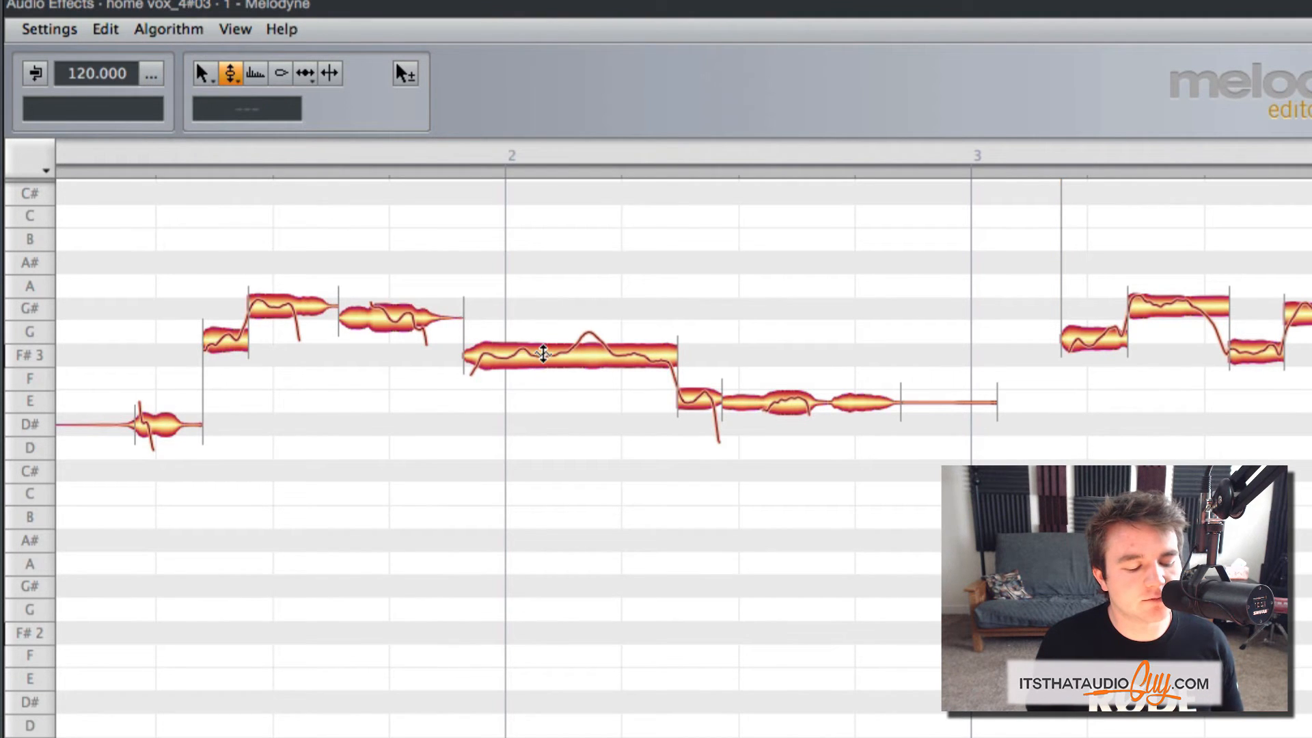
pyautogui.moveTo(543, 353); pyautogui.dragTo(602, 317)
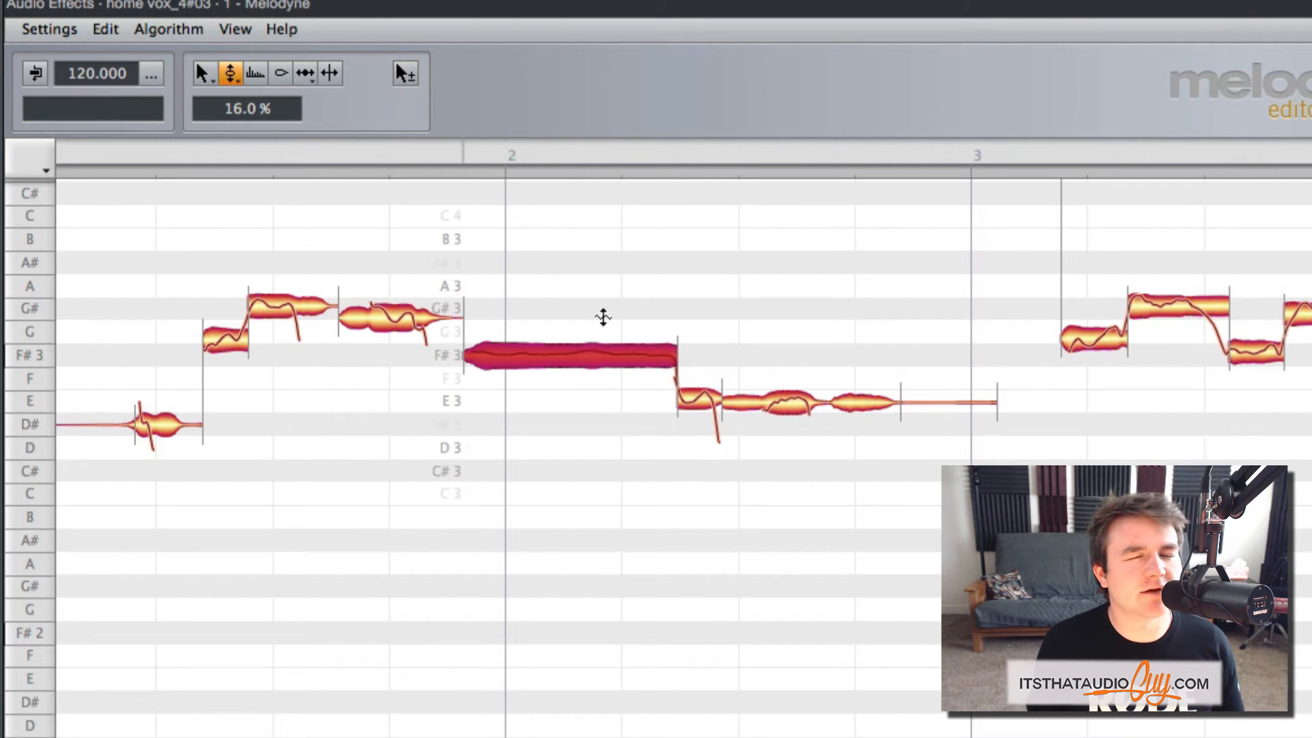
# Set the pitch drift of the E 3 note before bar 3 to -364 % using the Pitch Drift Tool
pyautogui.rightClick(781, 266)
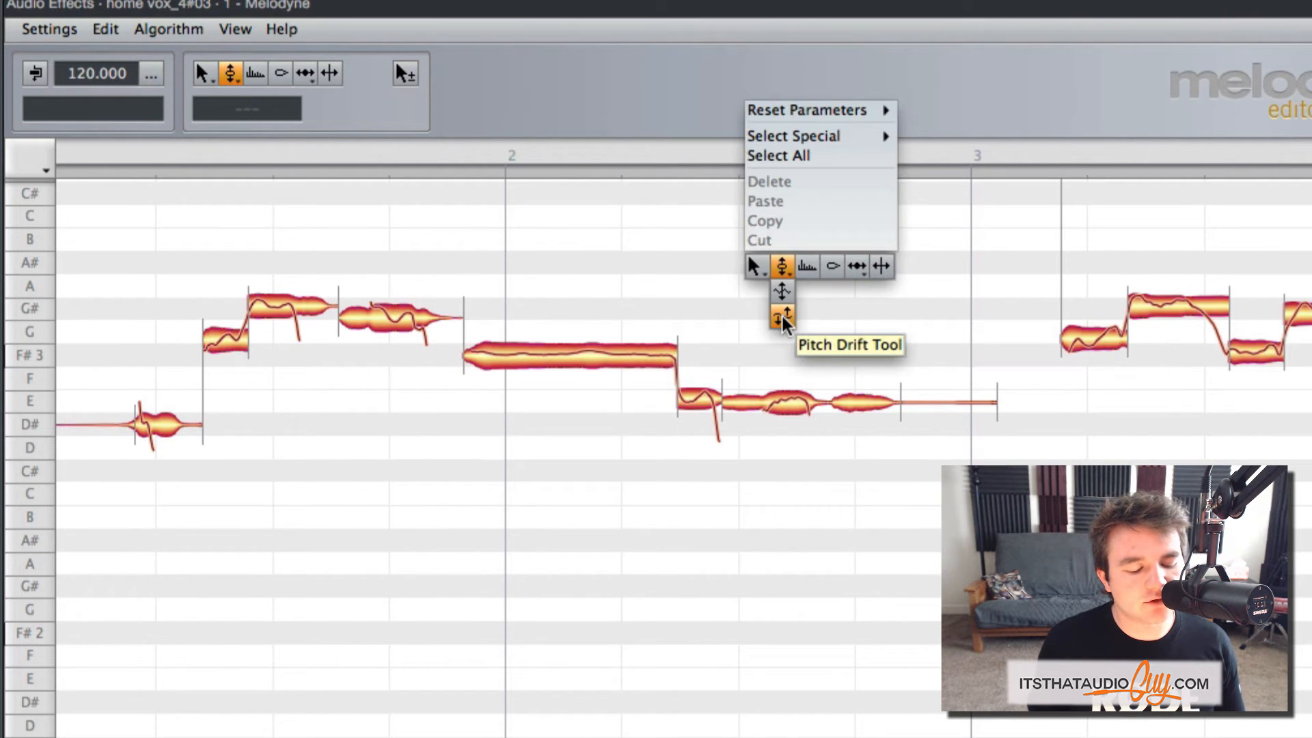
pyautogui.click(782, 318)
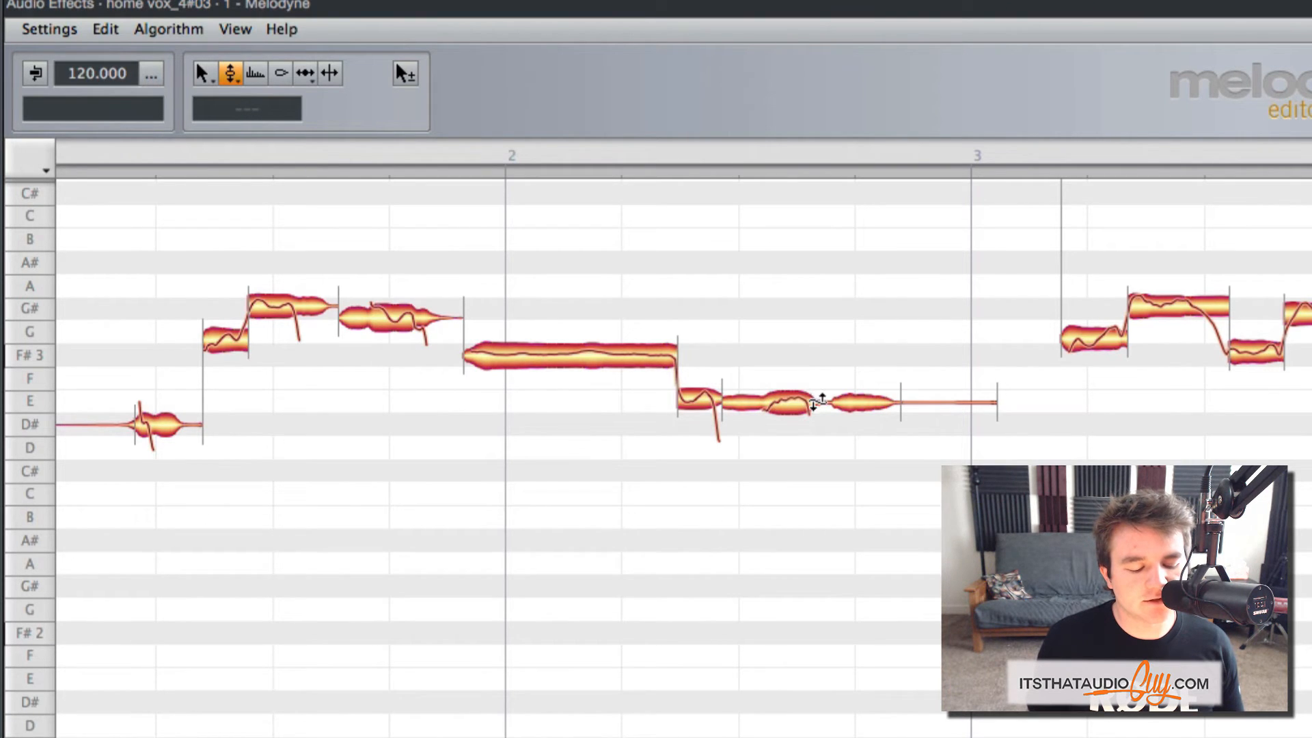
pyautogui.moveTo(794, 402); pyautogui.dragTo(709, 337)
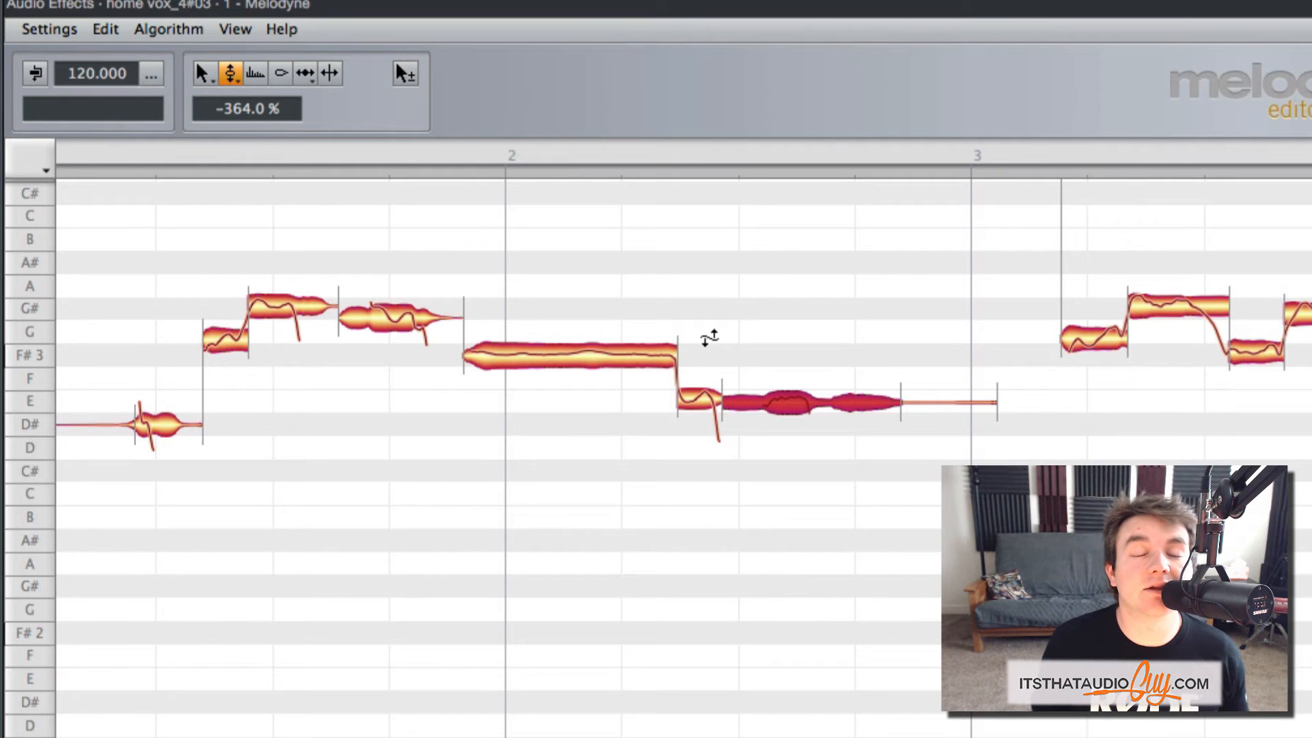
# Lower the formants of the first phrase's notes with the Formant Tool, the long F# 3 note to -1060 ct and the first note to -806 ct
pyautogui.rightClick(565, 214)
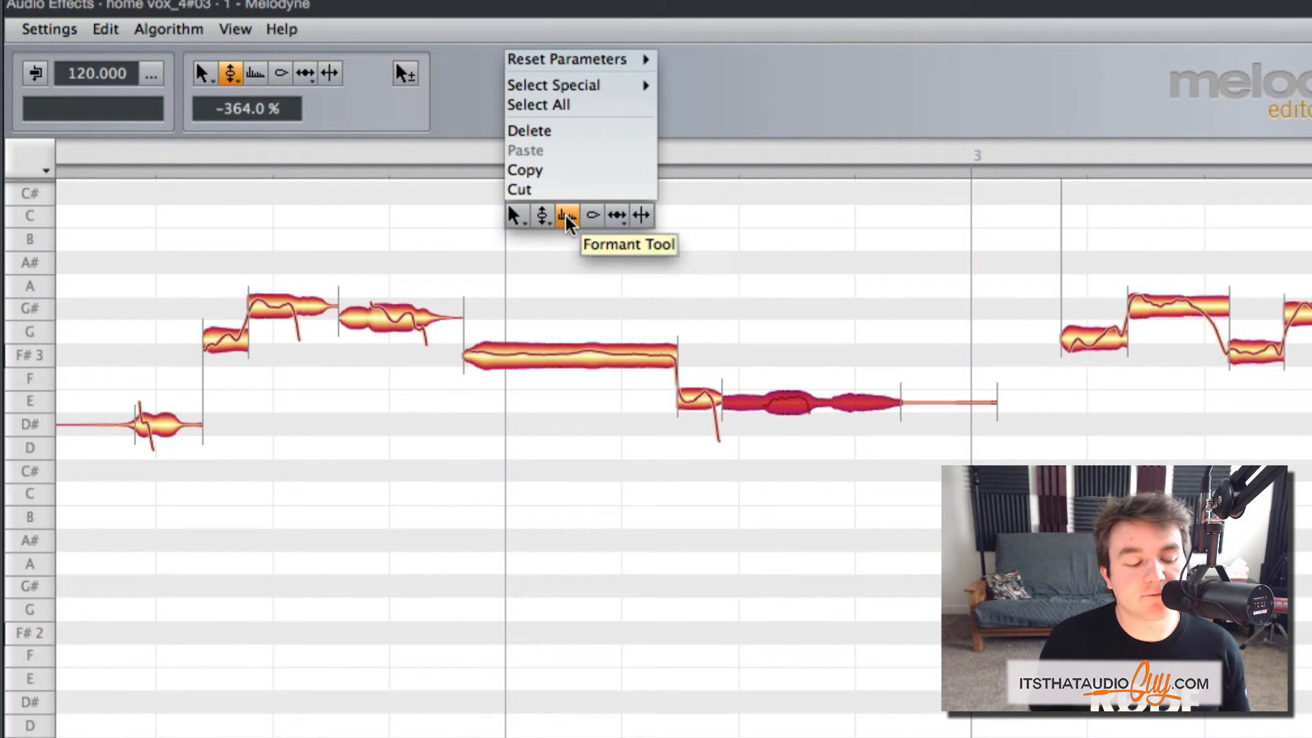
pyautogui.click(565, 214)
pyautogui.moveTo(611, 355); pyautogui.dragTo(586, 603)
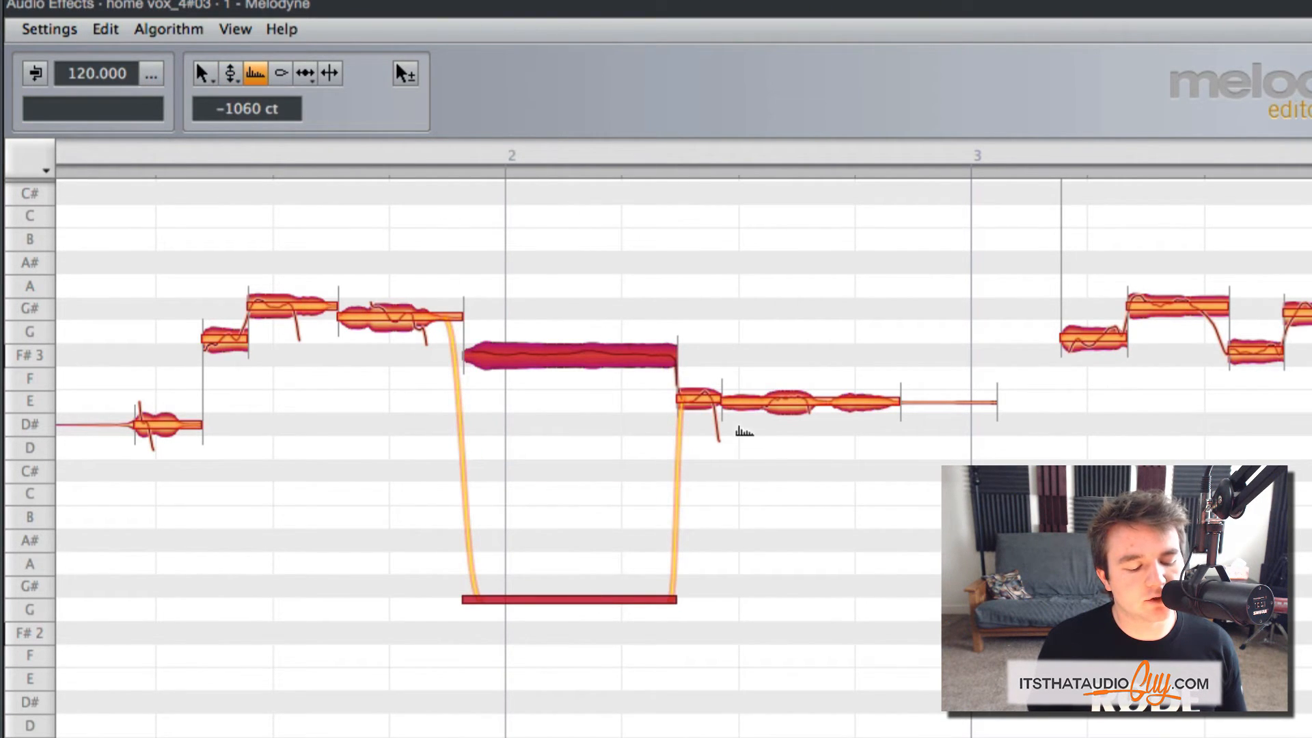
pyautogui.moveTo(771, 397); pyautogui.dragTo(764, 532)
pyautogui.moveTo(699, 398); pyautogui.dragTo(687, 589)
pyautogui.moveTo(749, 259); pyautogui.dragTo(829, 279)
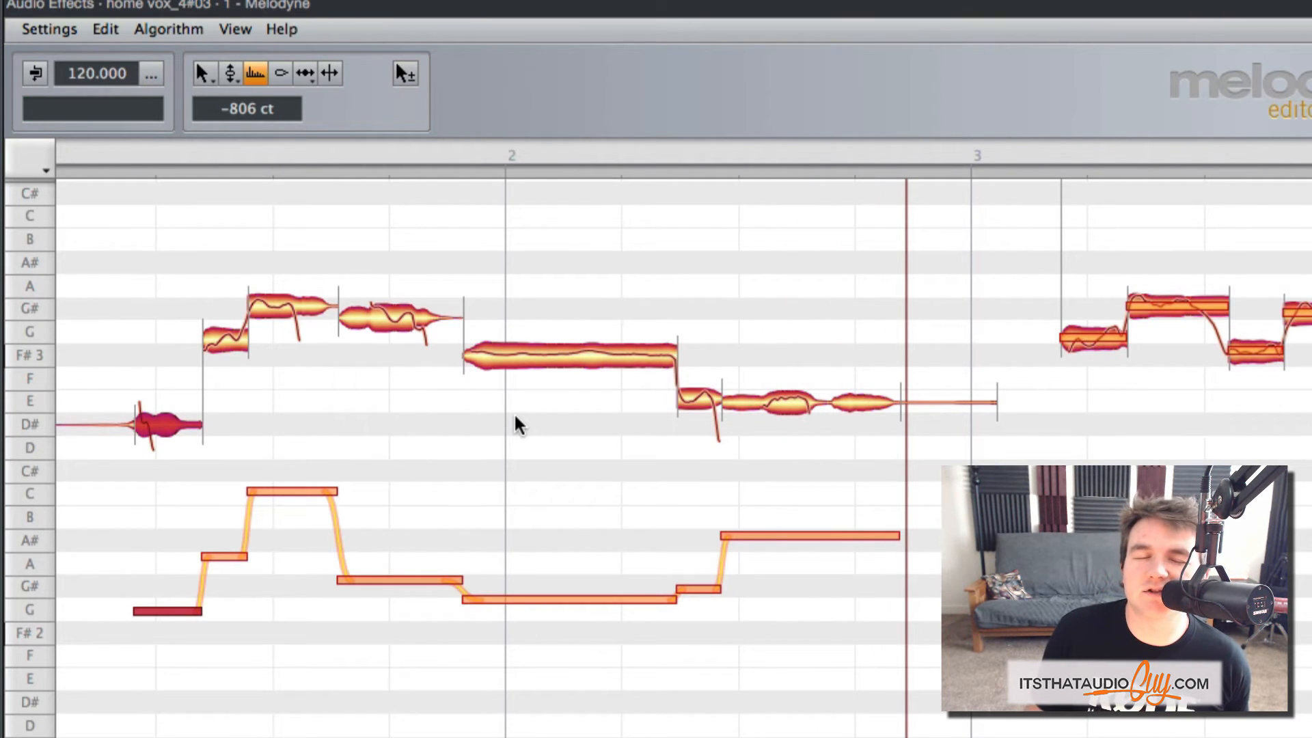
# Lower the amplitude of the long F# 3 note at bar 2 to -6.75 dB
pyautogui.rightClick(511, 414)
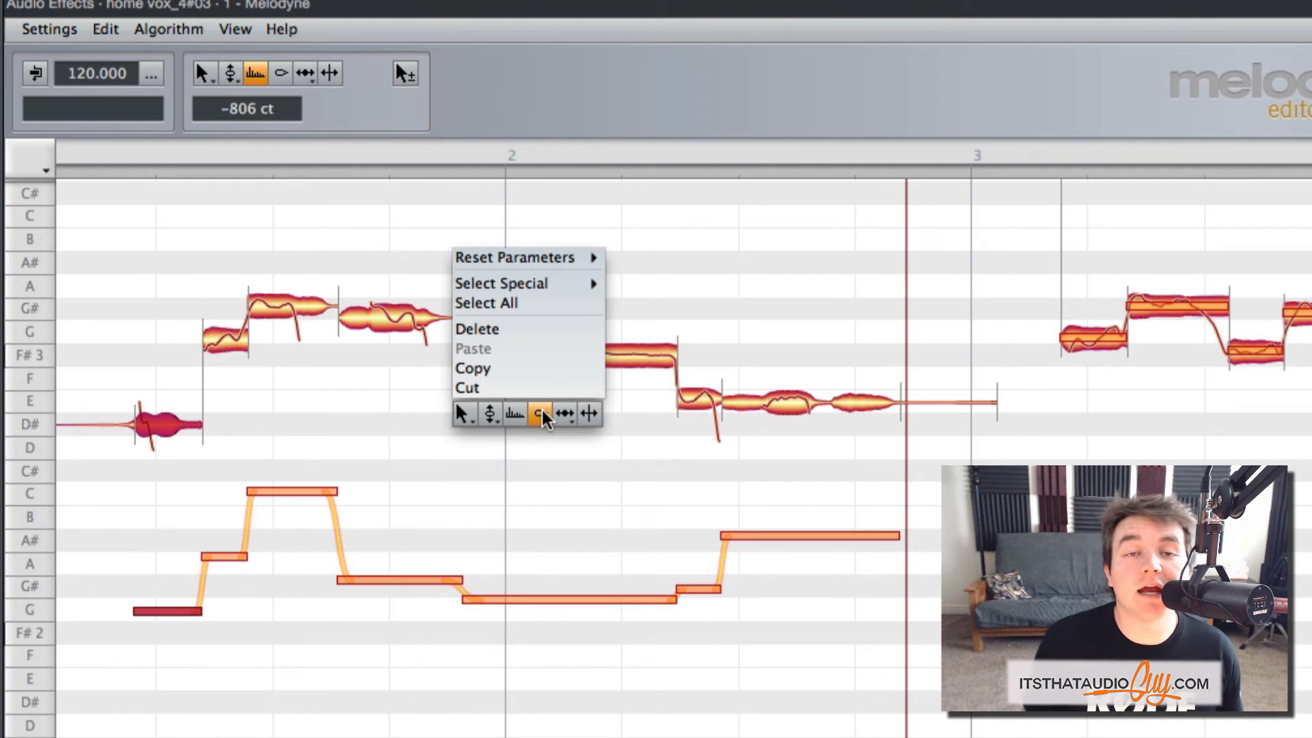
pyautogui.click(540, 415)
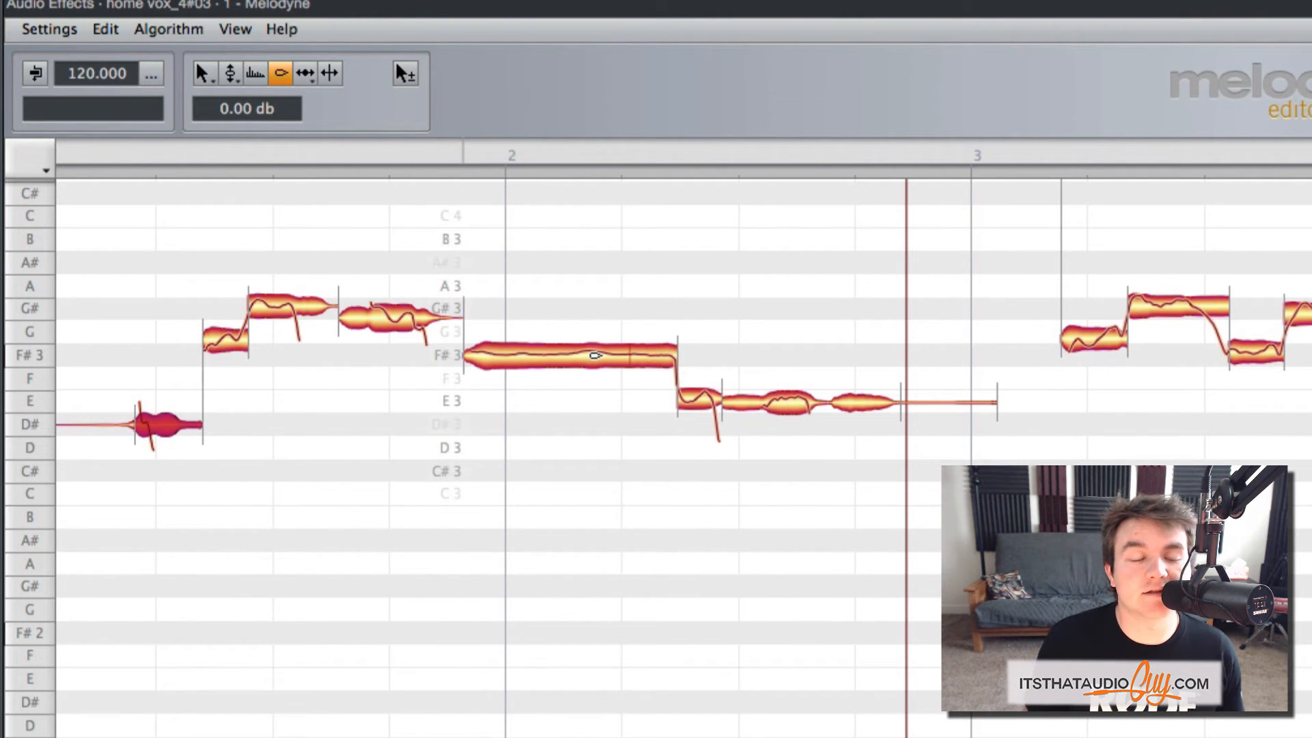
pyautogui.moveTo(595, 355); pyautogui.dragTo(589, 454)
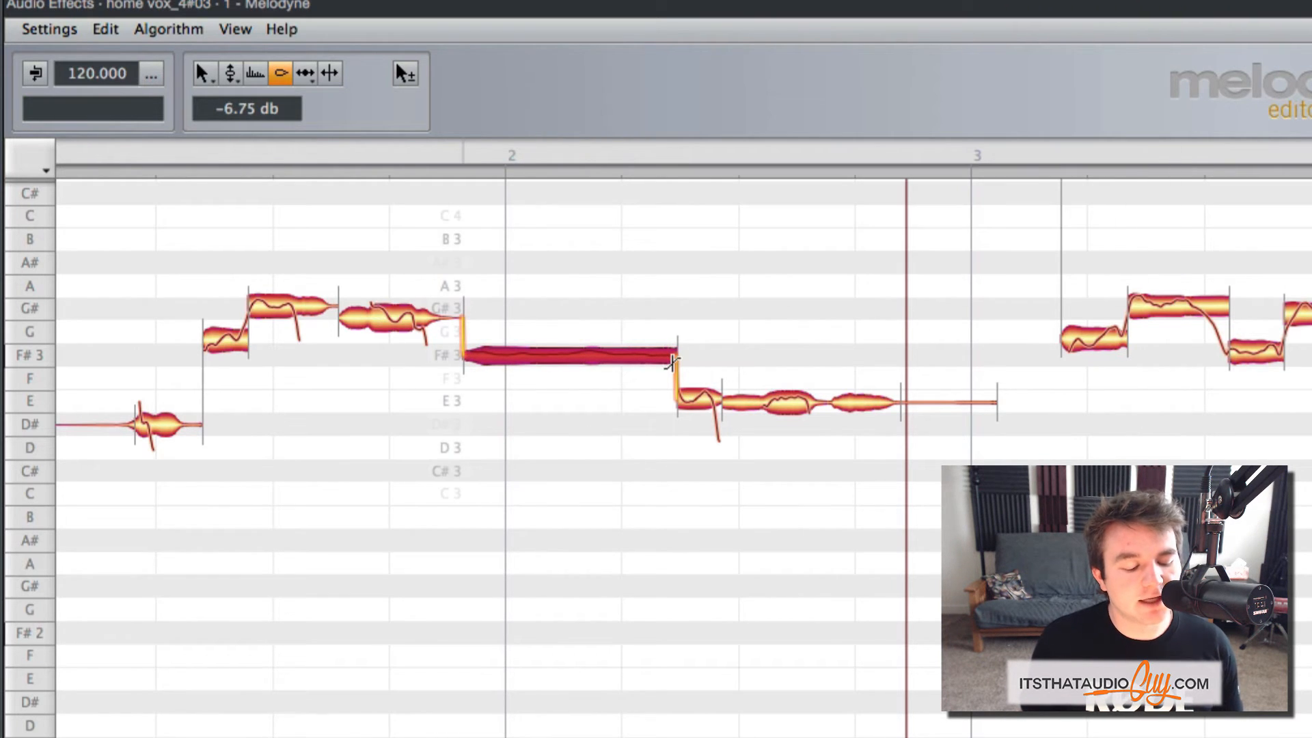
# Smooth the amplitude transition from the long F# 3 note to the next E 3 note, and adjust the following E 3 notes' attack speed
pyautogui.moveTo(675, 360); pyautogui.dragTo(676, 300)
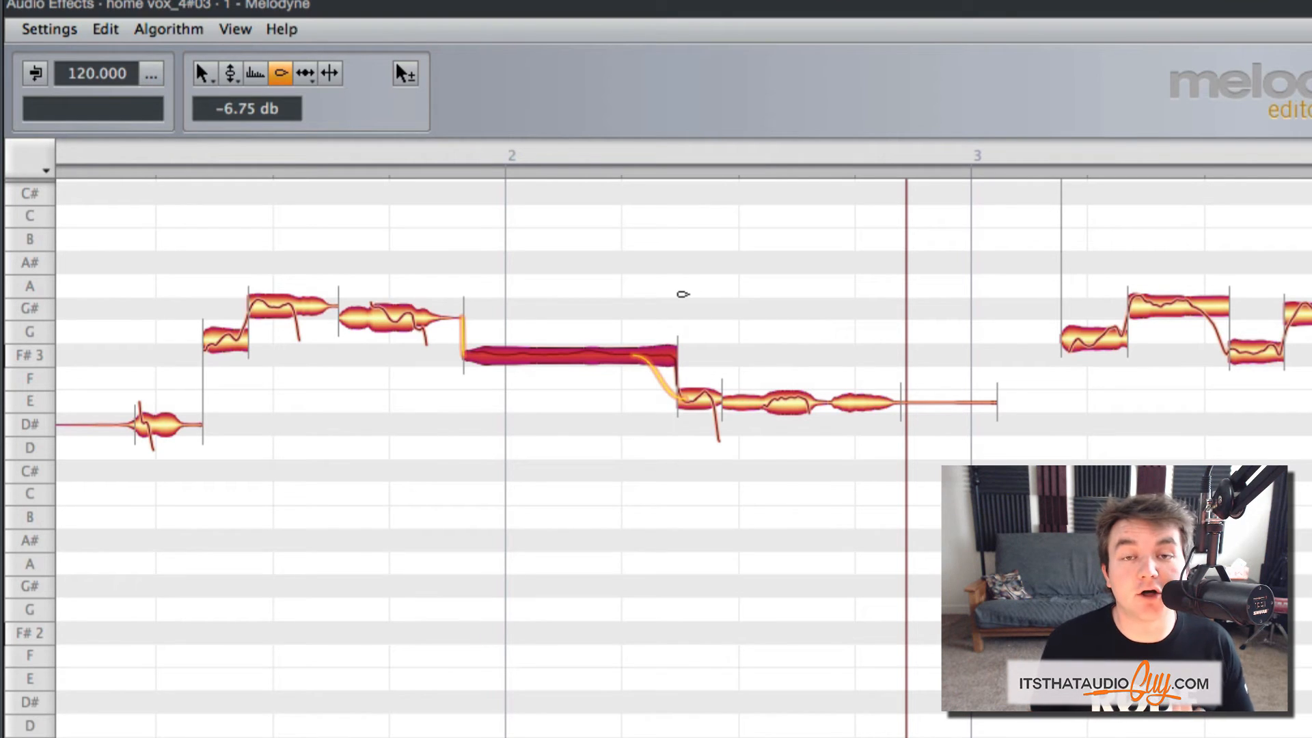
pyautogui.rightClick(632, 359)
pyautogui.moveTo(652, 313)
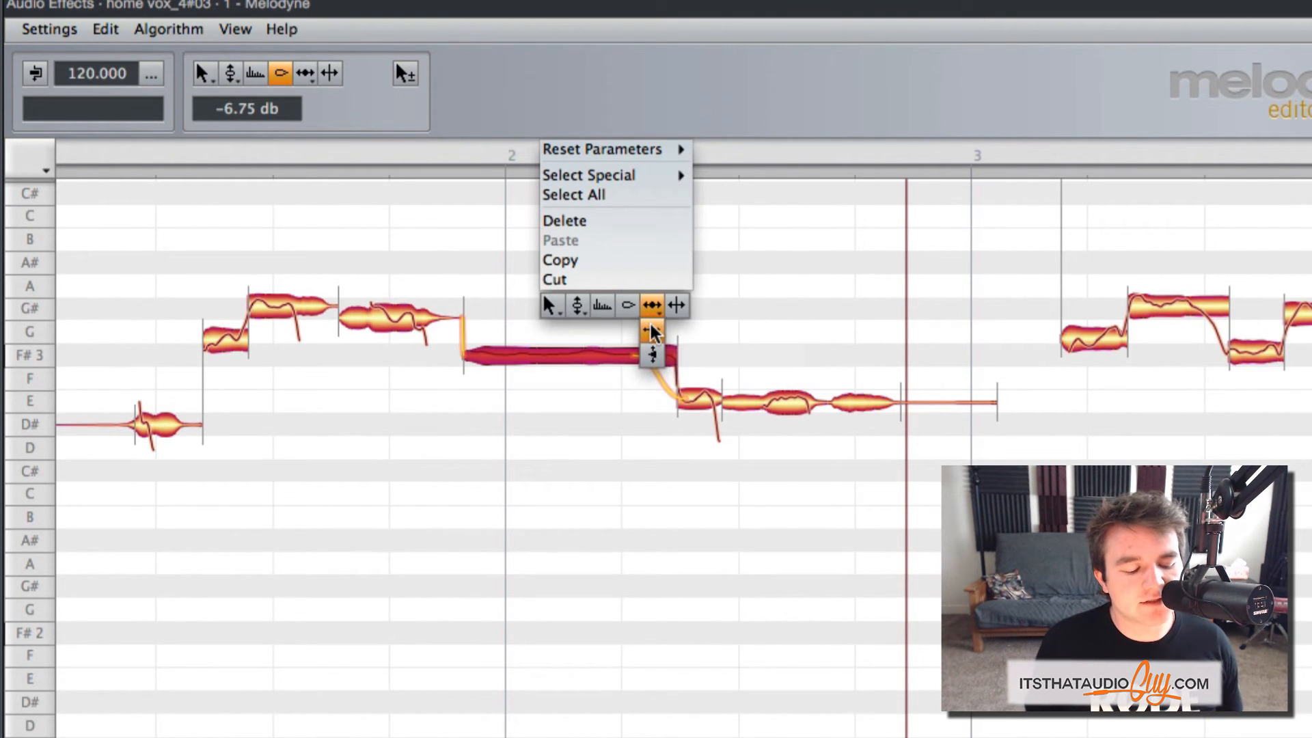
pyautogui.click(652, 357)
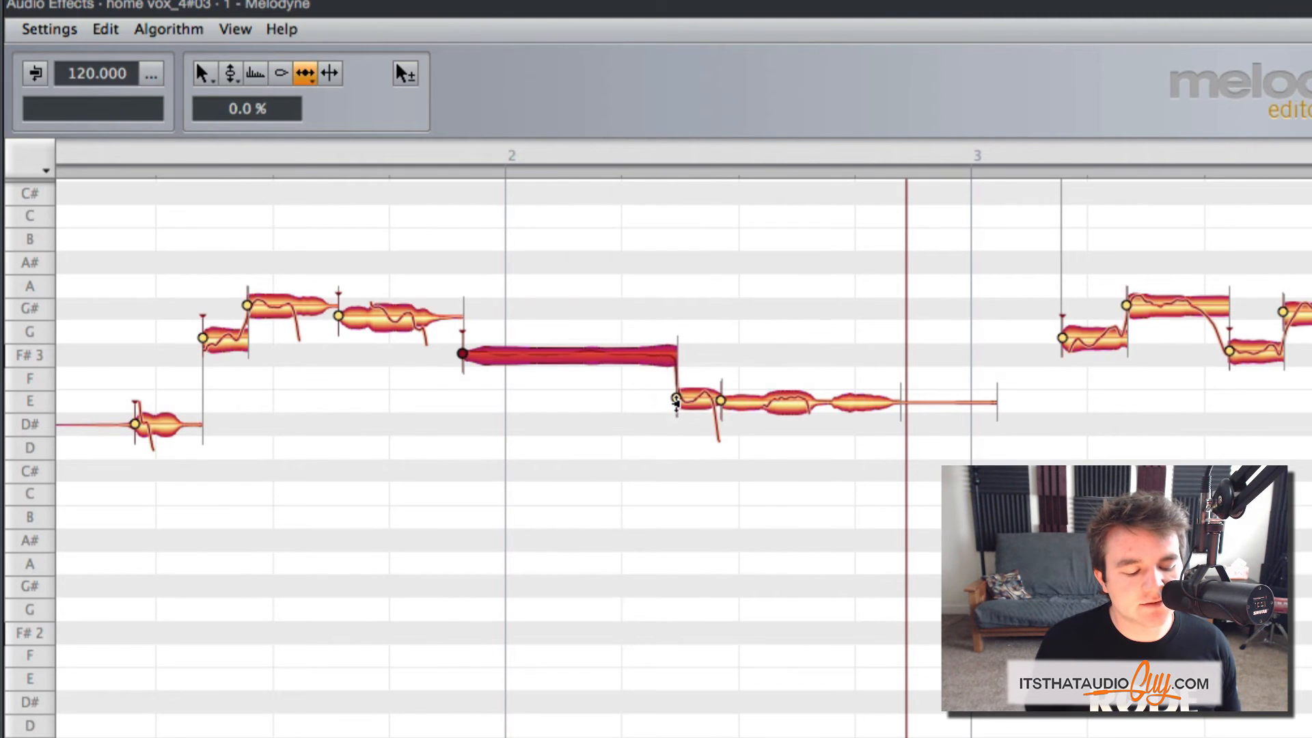
pyautogui.moveTo(678, 402); pyautogui.dragTo(704, 403)
pyautogui.moveTo(716, 319); pyautogui.dragTo(680, 346)
# Split the long F# 3 note just after the start of bar 2 with the Note Separation Tool
pyautogui.rightClick(735, 287)
pyautogui.click(761, 233)
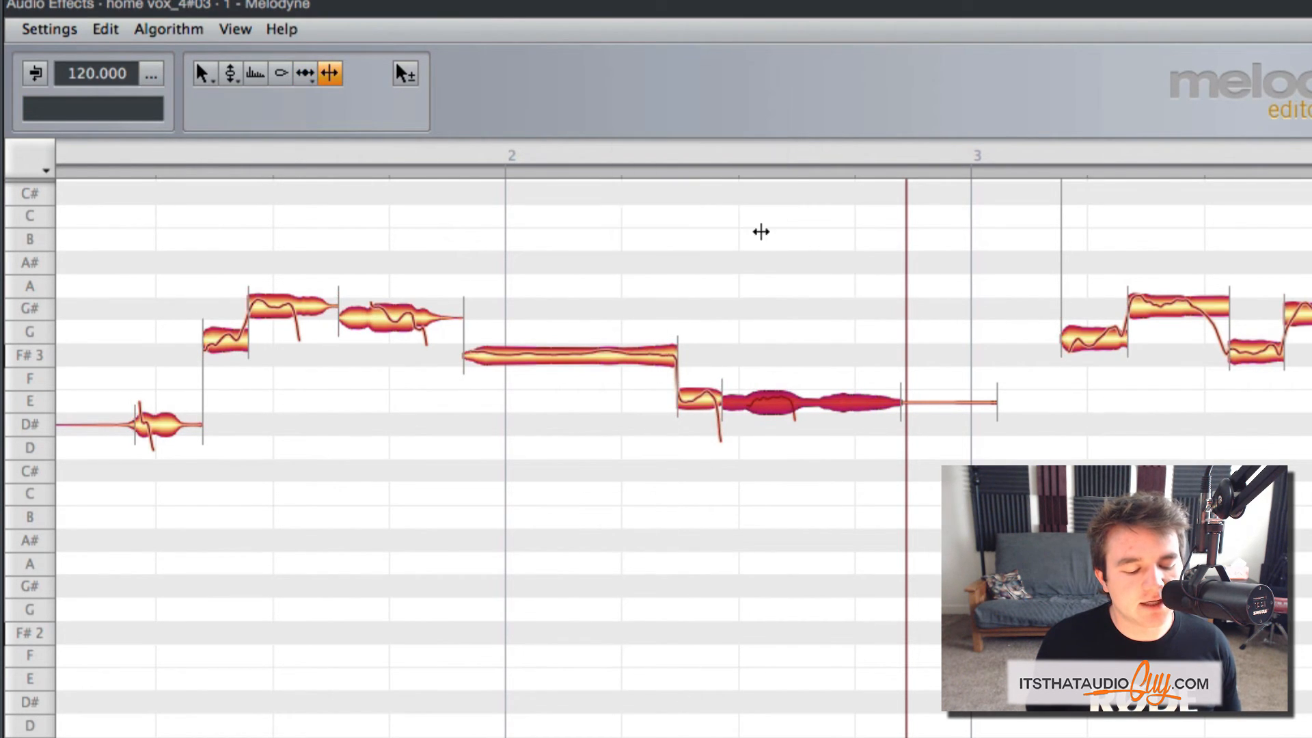
pyautogui.press('space')
pyautogui.press('space')
pyautogui.doubleClick(545, 346)
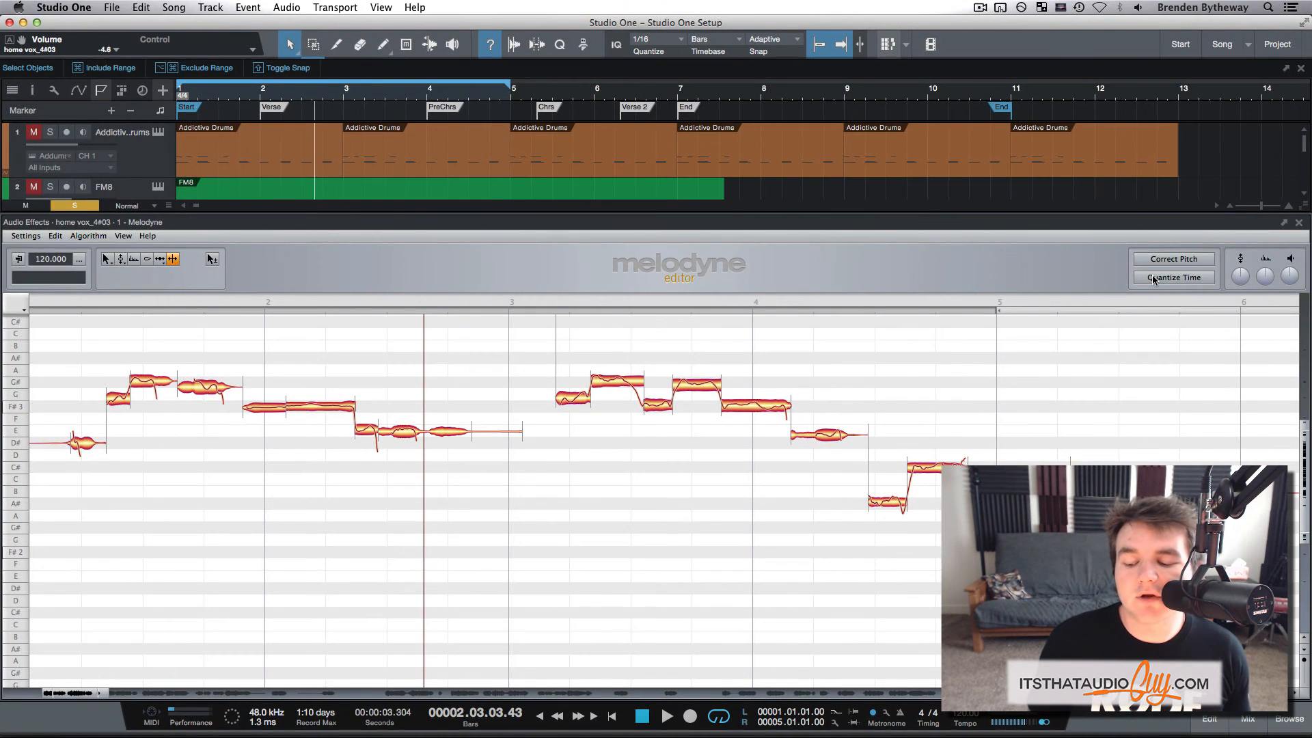
# Preview Quantize Time on the vocal notes at 100 % intensity with the groove reference None, and cancel it
pyautogui.click(1153, 279)
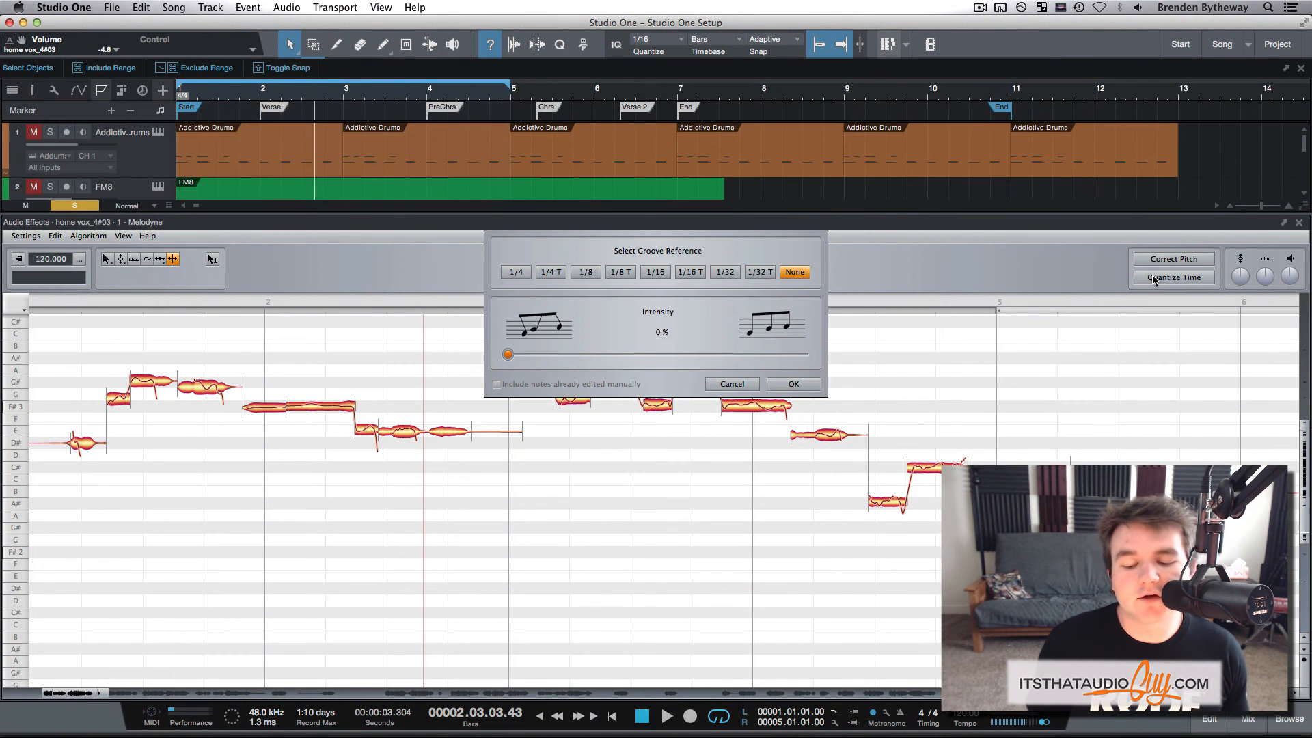
pyautogui.moveTo(597, 352)
pyautogui.mouseDown()
pyautogui.moveTo(839, 360)
pyautogui.moveTo(601, 354)
pyautogui.mouseUp()
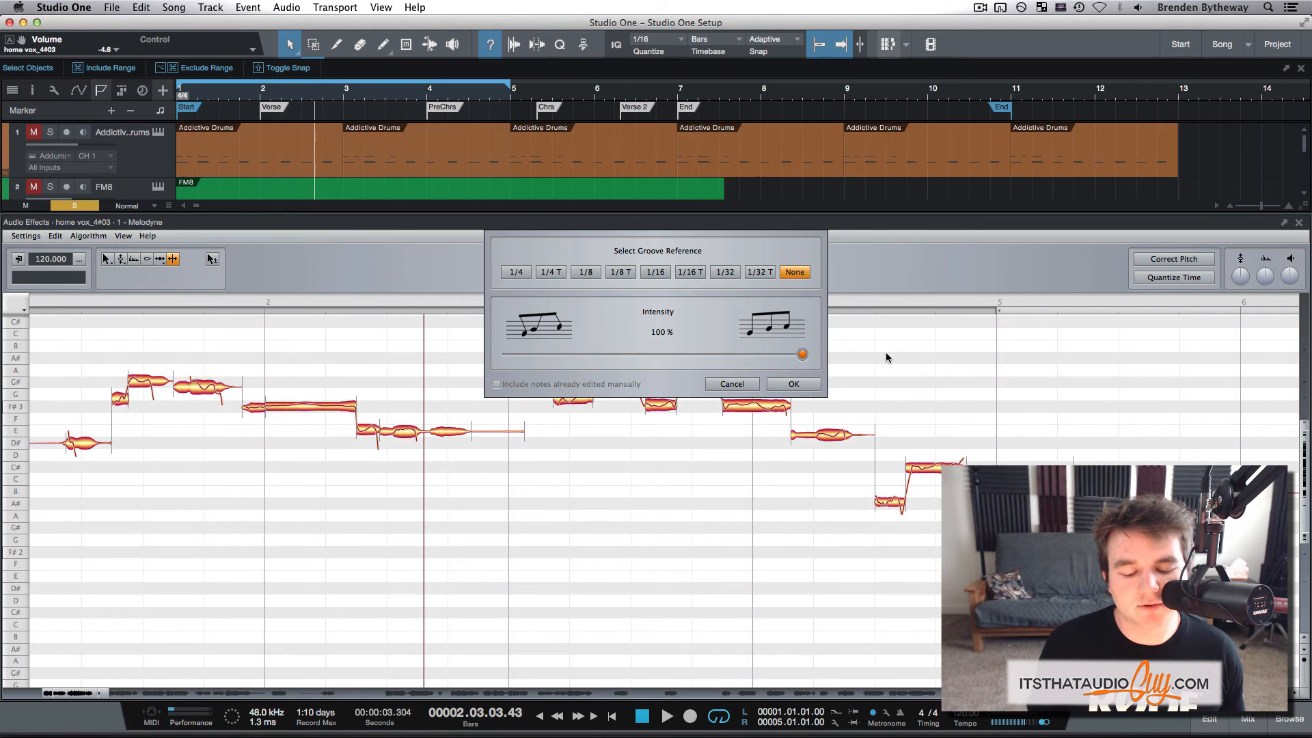
pyautogui.click(731, 384)
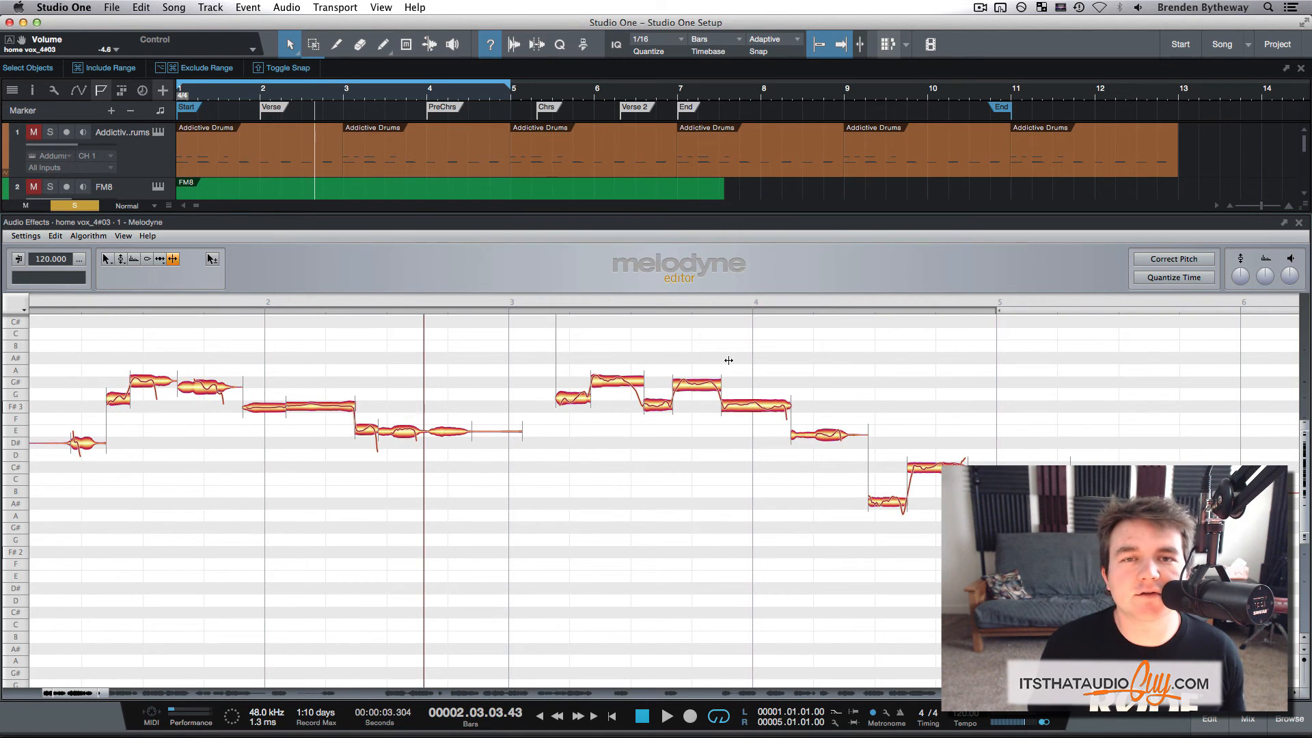